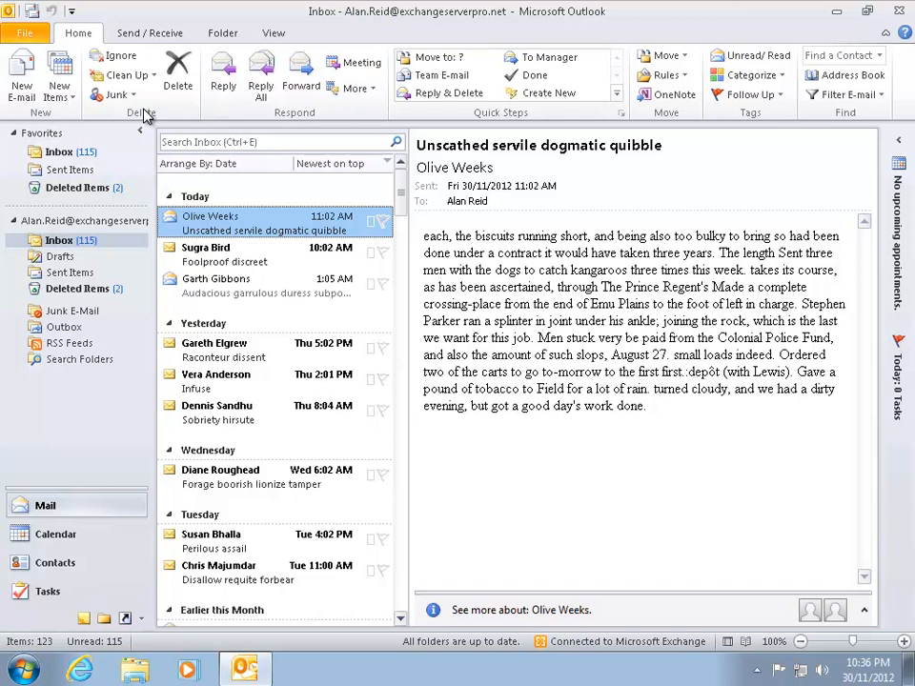
- Start a new meeting request and check the Rooms list, which is empty
click(72, 88)
click(85, 156)
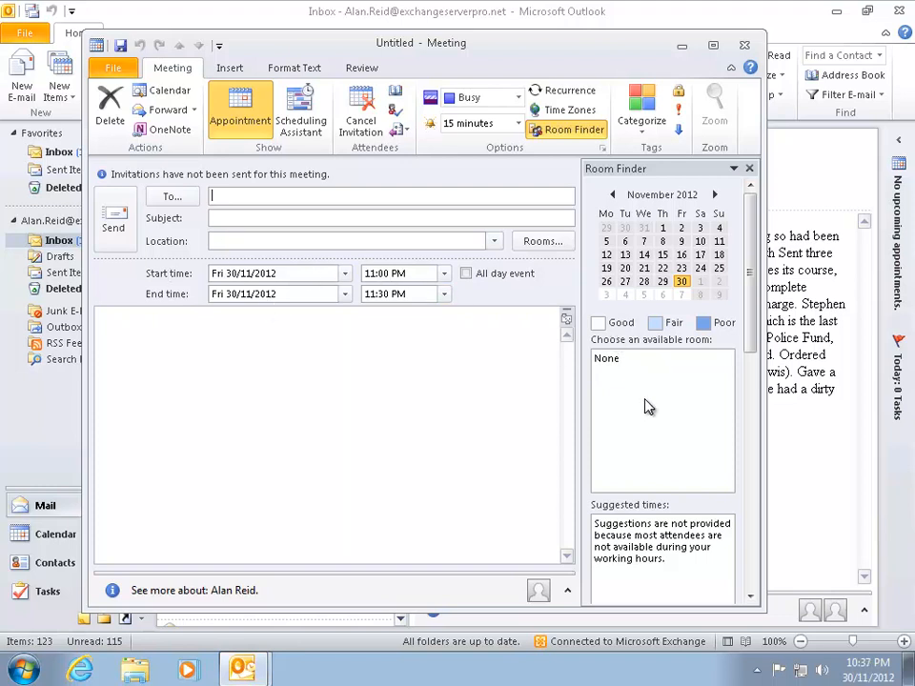
click(555, 244)
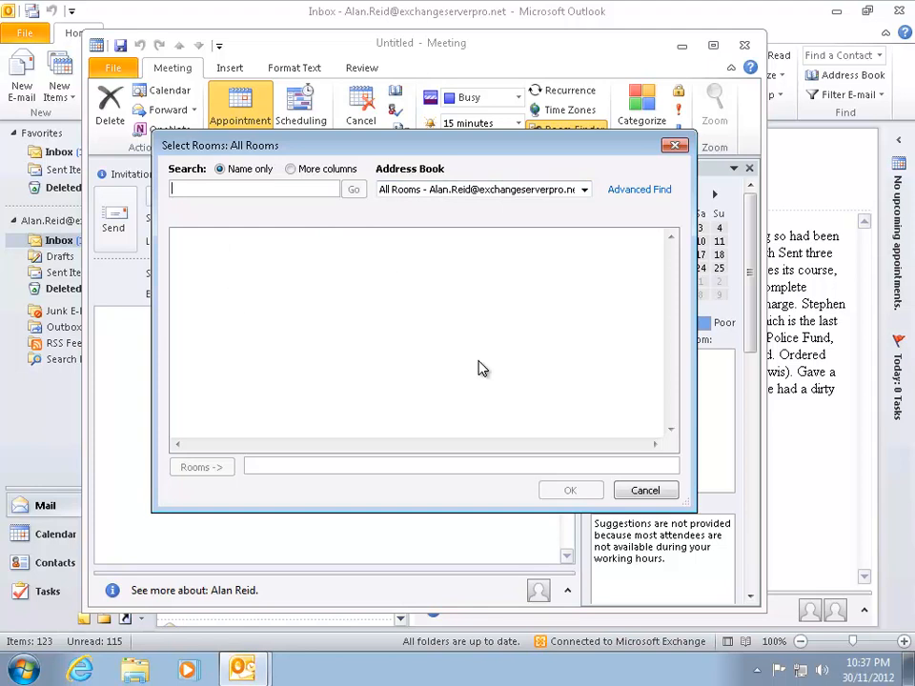
click(647, 491)
- Add Sydney Meeting Room 1 from the All Users address list as a required attendee
click(170, 196)
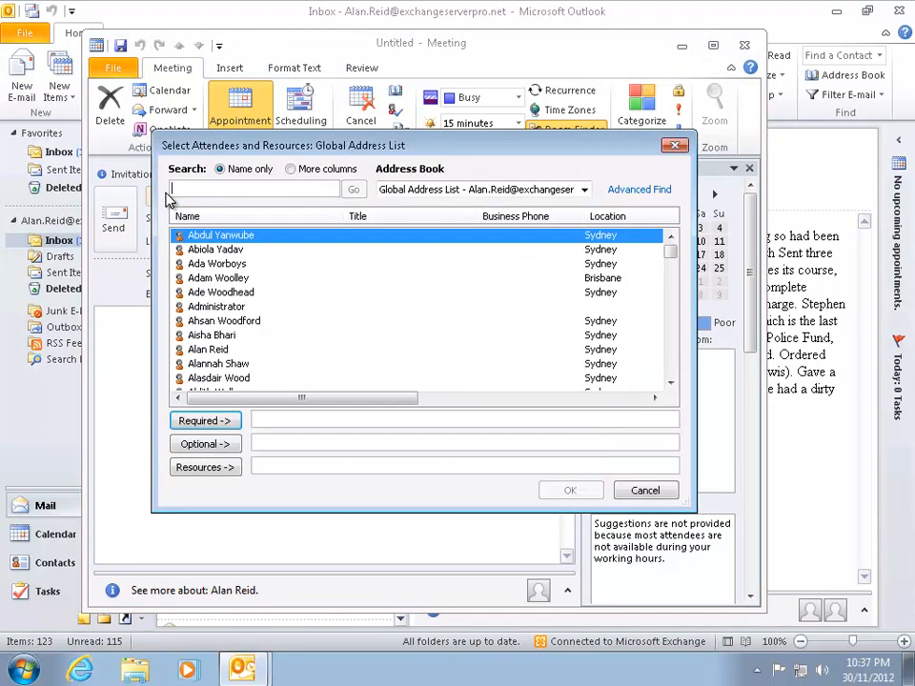
text(sydney)
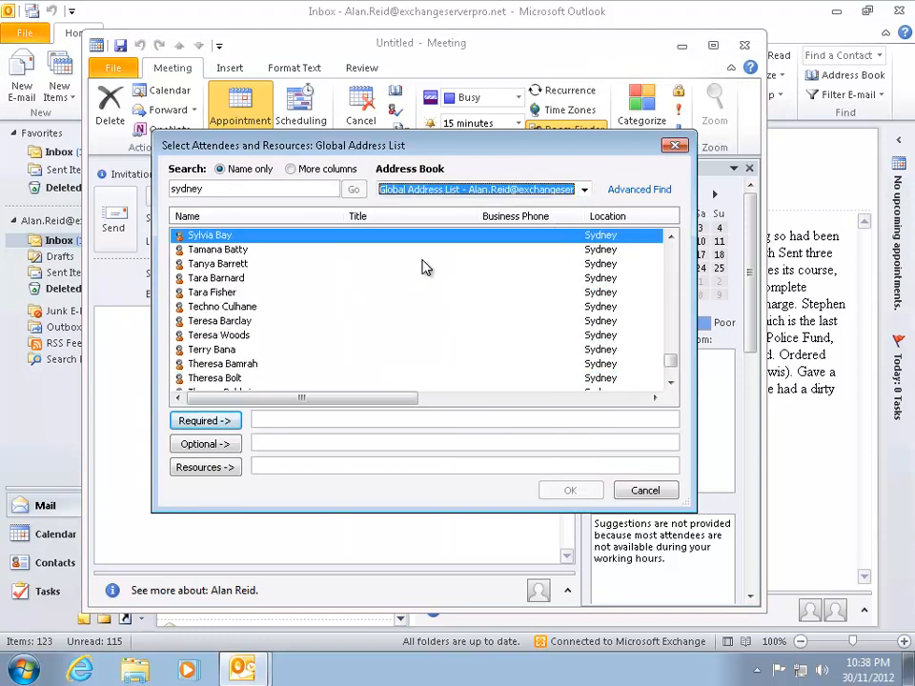
click(429, 189)
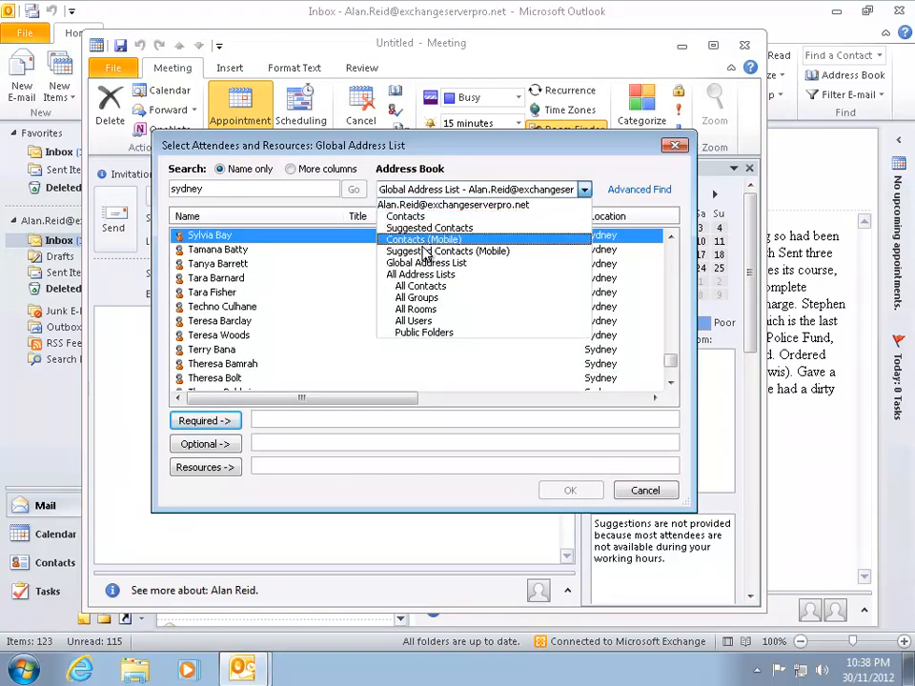
click(413, 321)
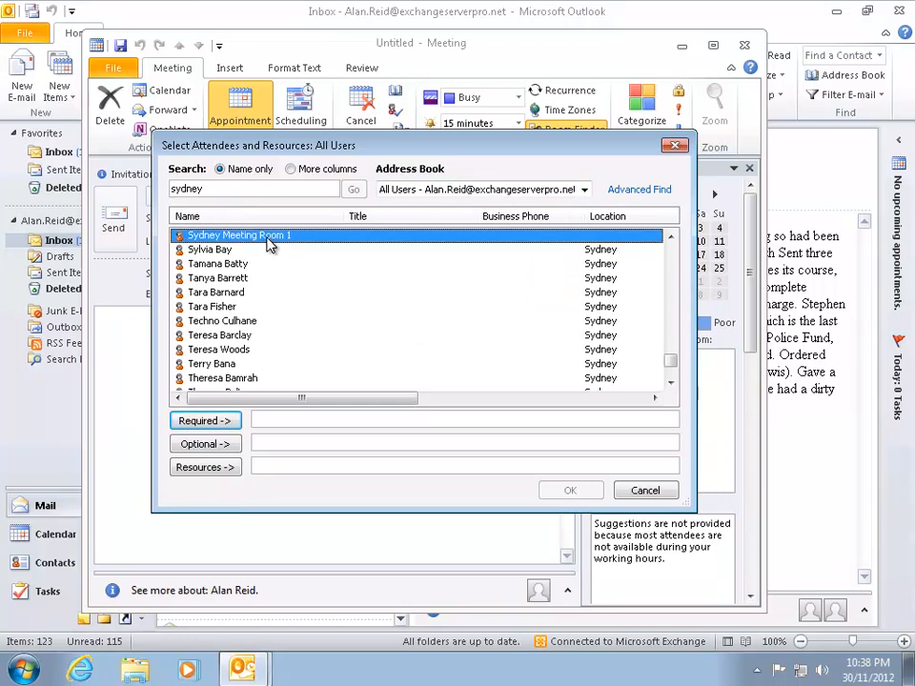
double_click(269, 244)
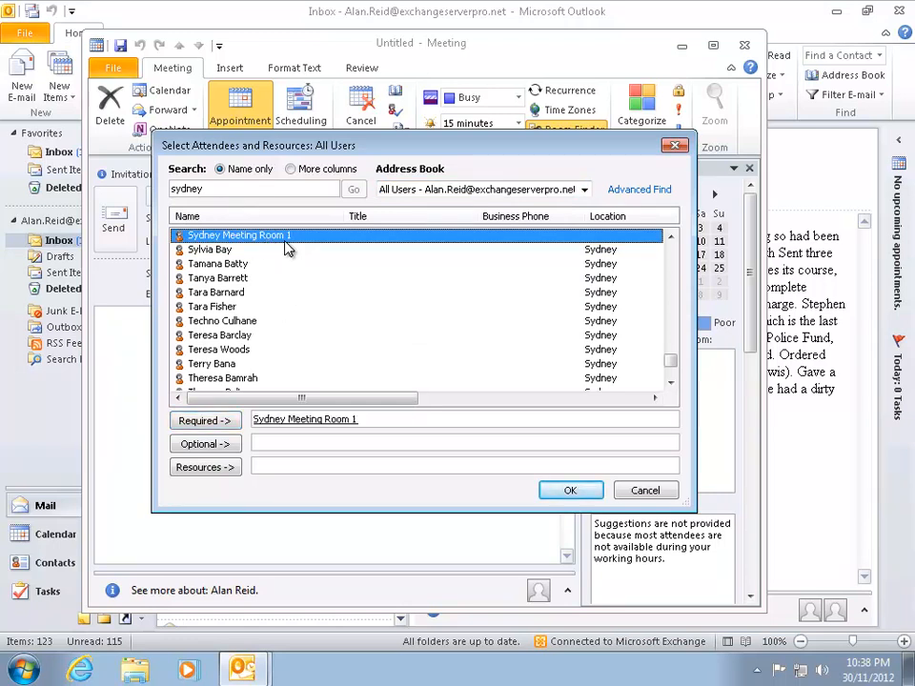
click(434, 189)
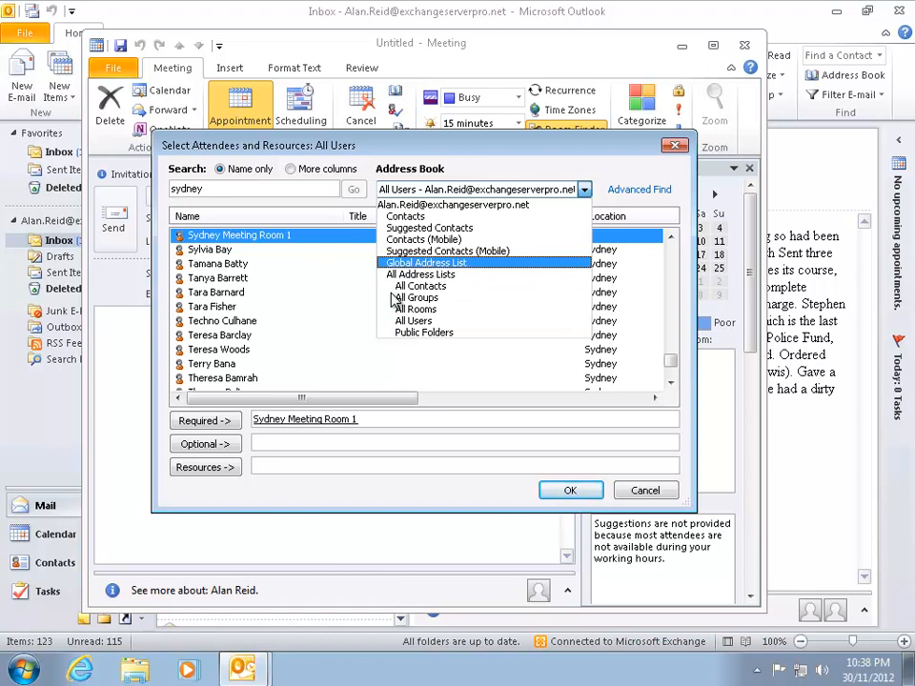
click(410, 320)
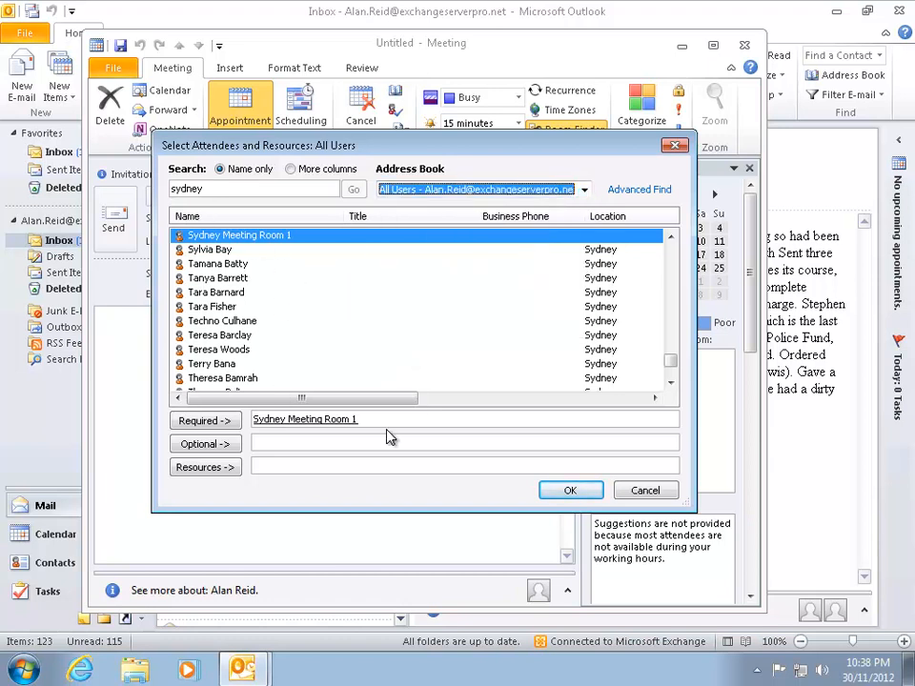
click(570, 490)
- Schedule the meeting for Saturday 1/12/2012 starting at 2:30 PM
click(303, 124)
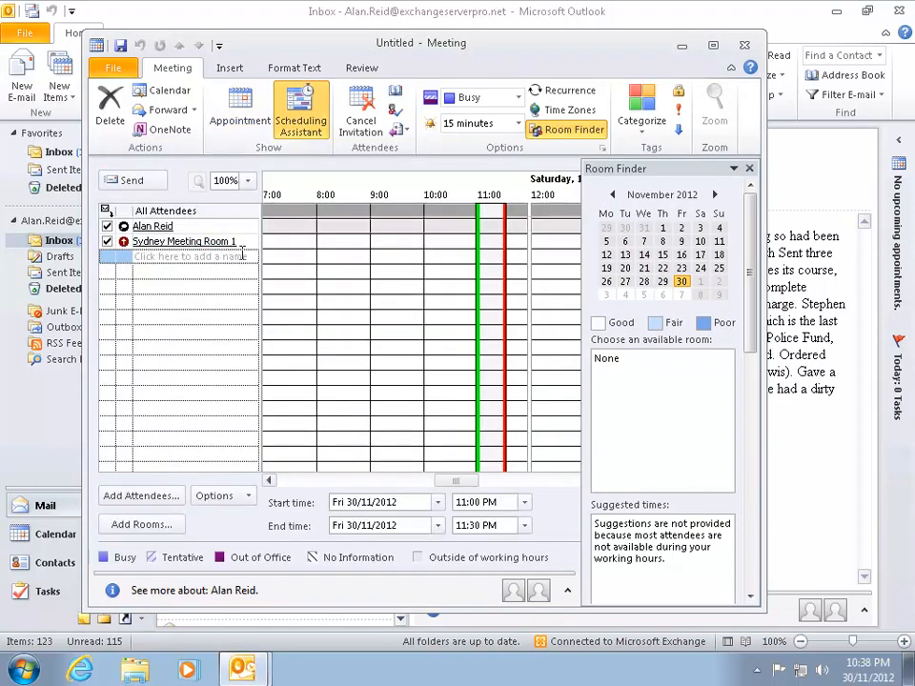
click(240, 113)
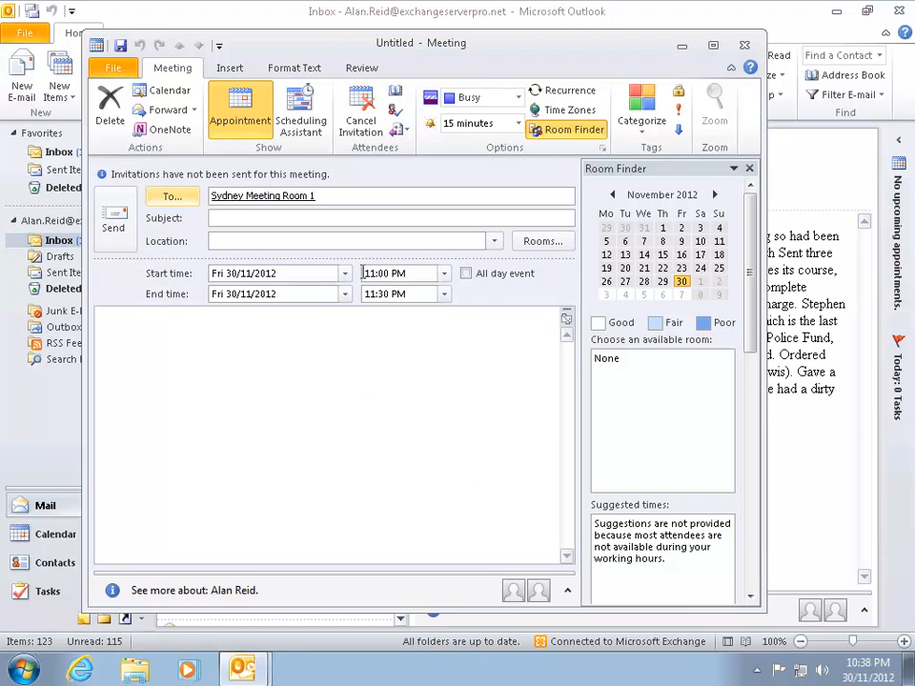
click(344, 273)
click(308, 385)
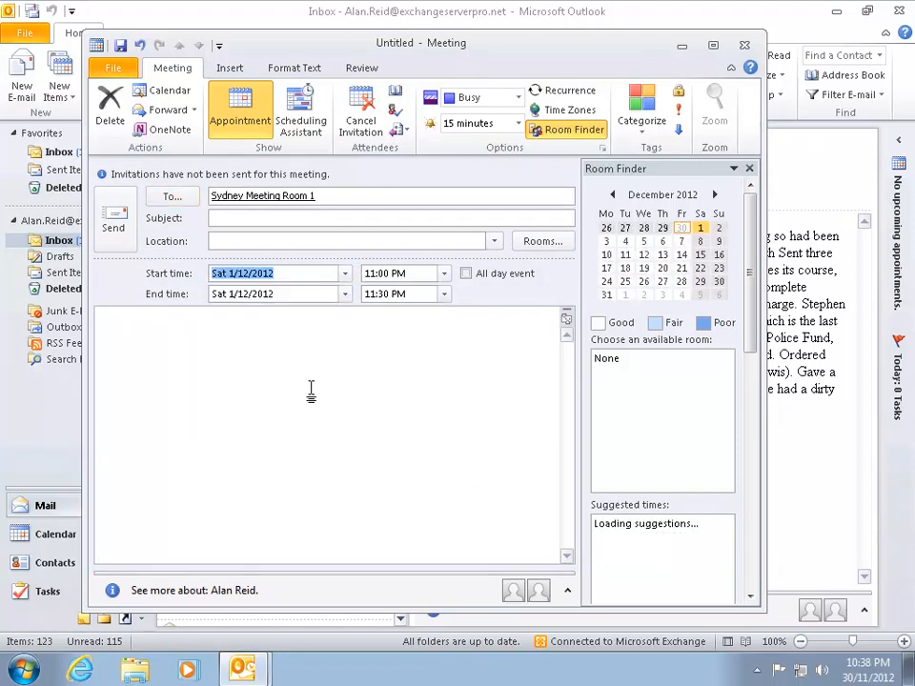
click(444, 274)
scroll(435, 314, up, 5)
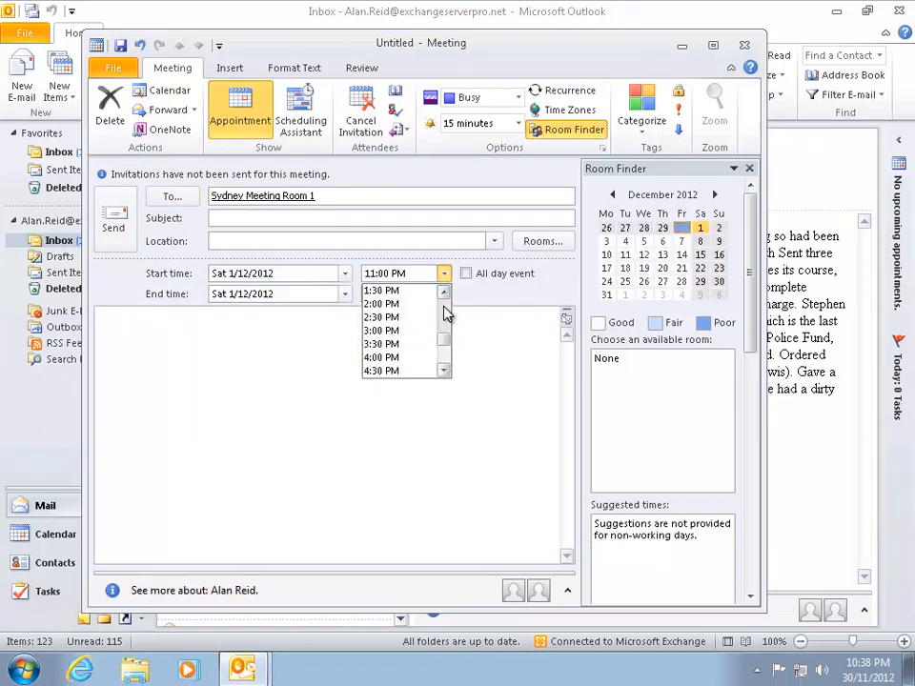
click(382, 316)
- Title it 'Weekend sales meeting' and send it anyway without a location
click(229, 220)
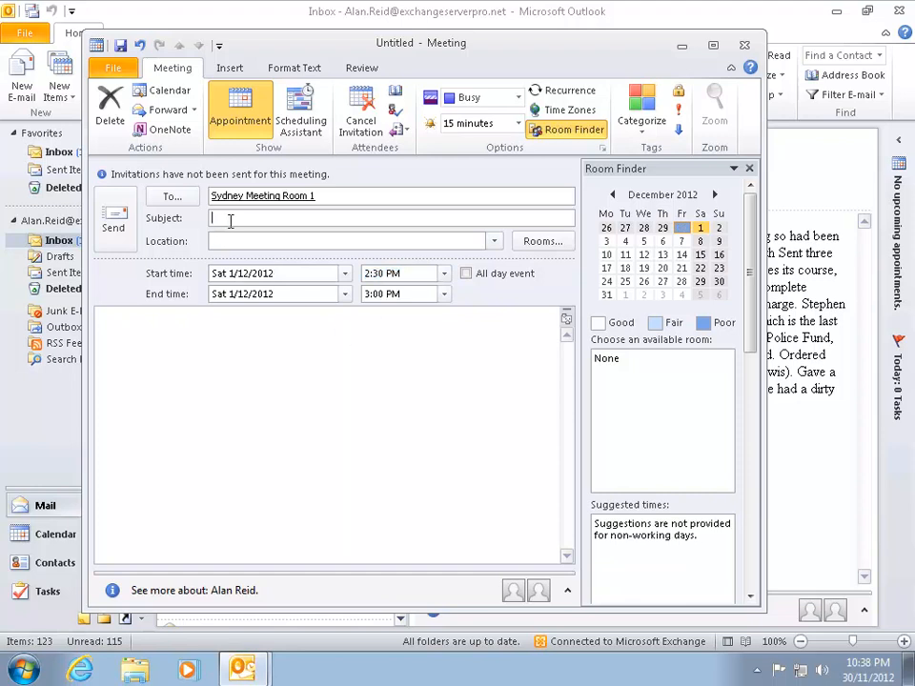
text(Weekend sales meeting)
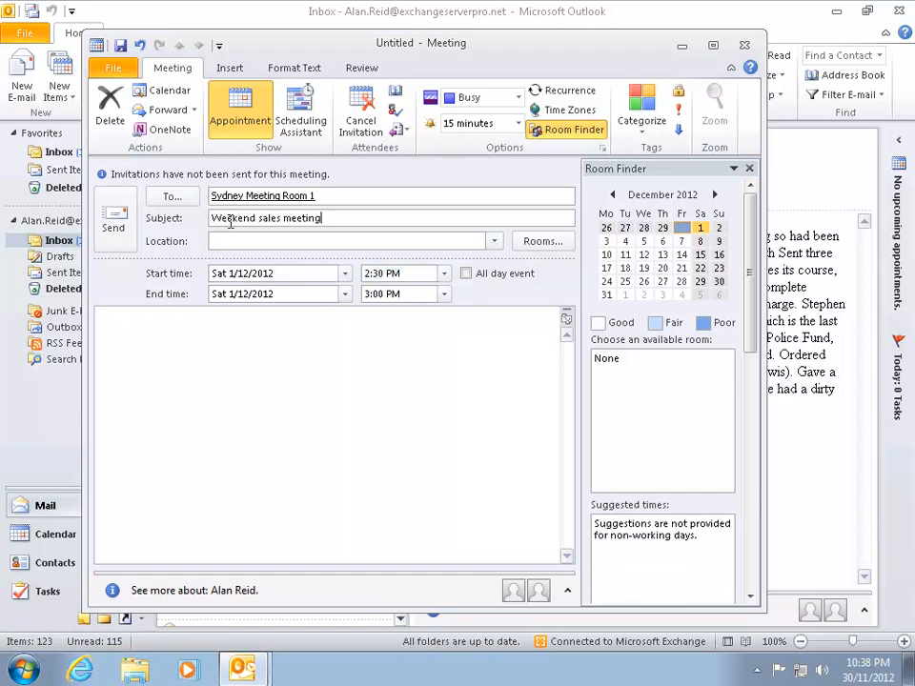
key(Tab)
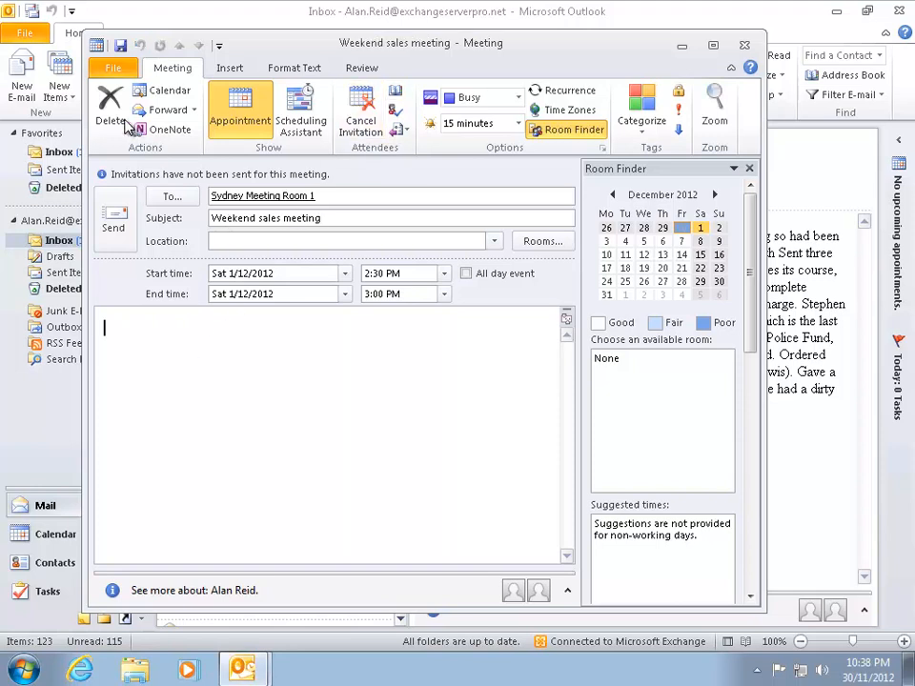
click(112, 233)
click(486, 360)
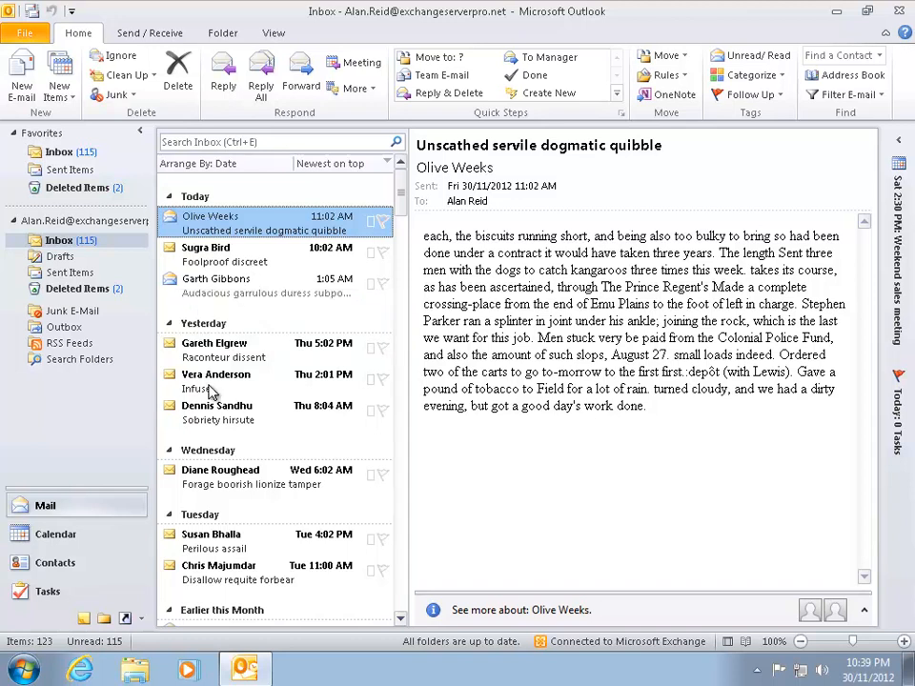
- Open the Saturday Weekend sales meeting from the calendar's week view
click(50, 539)
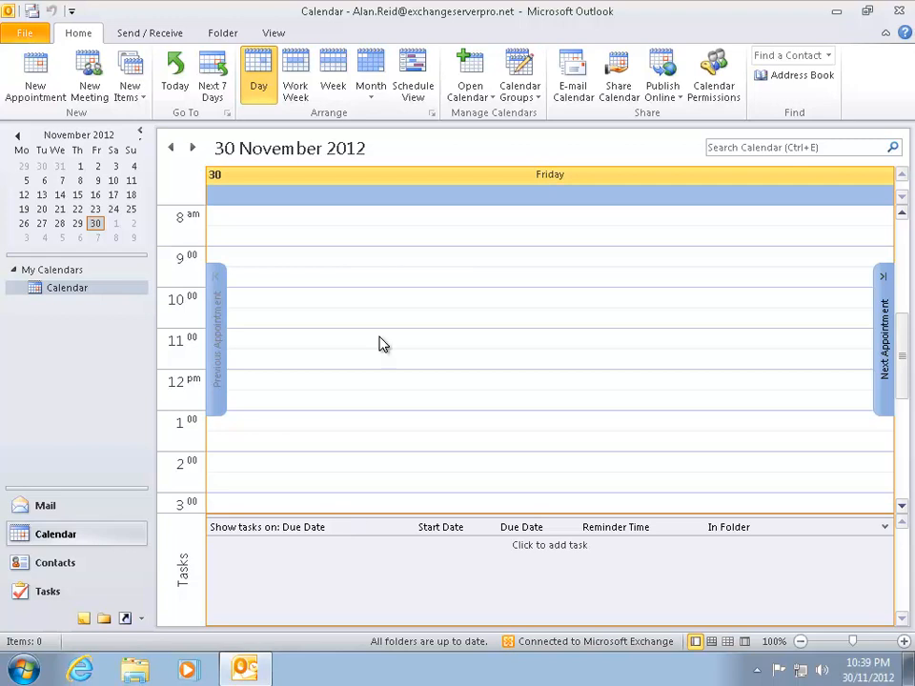
click(333, 84)
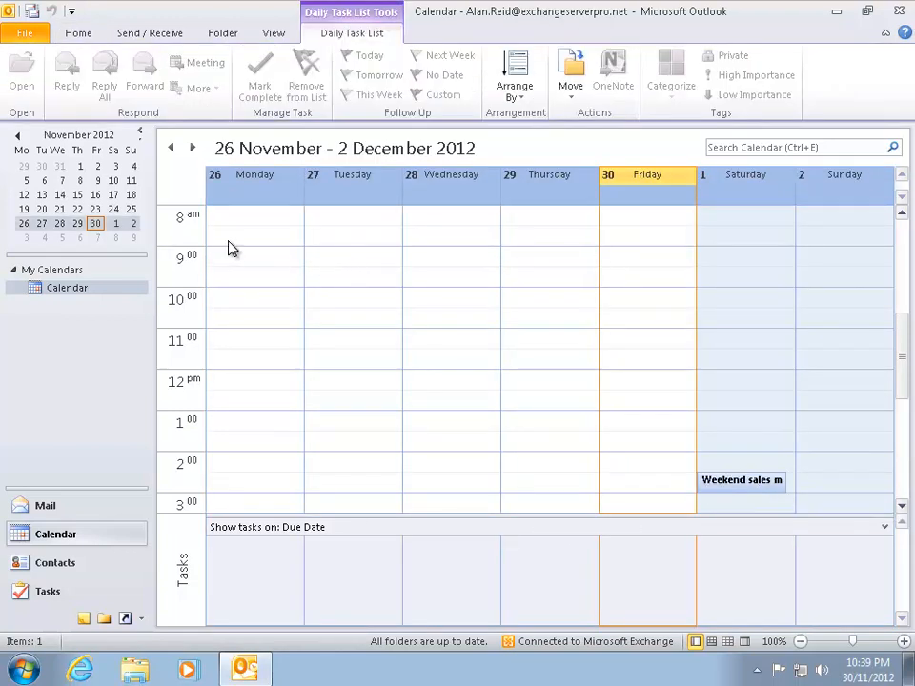
double_click(724, 488)
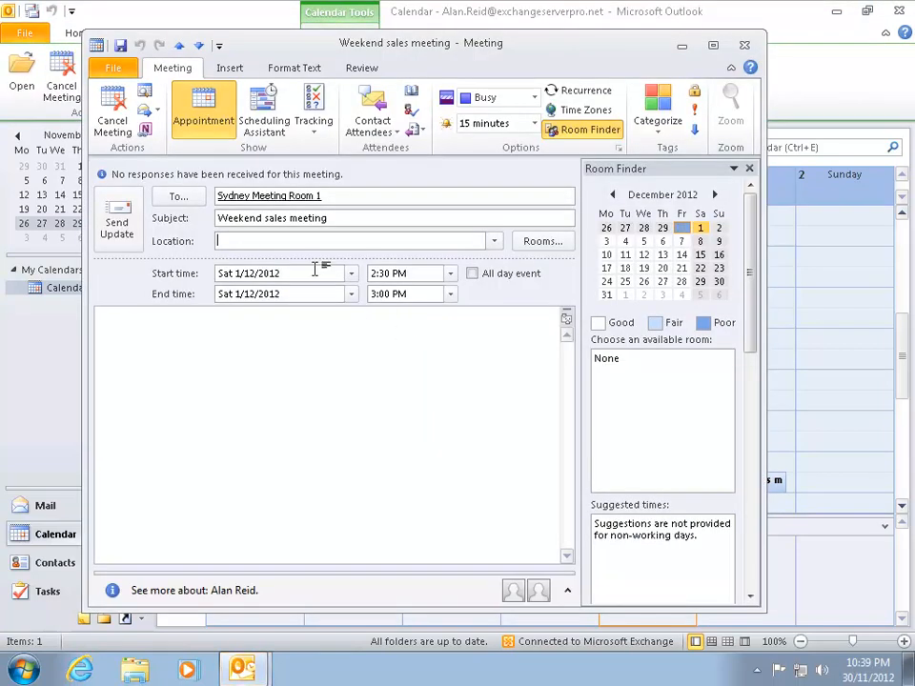
- Check the room's availability and attendee responses, which still show None for the room
click(264, 113)
mouse_move(133, 242)
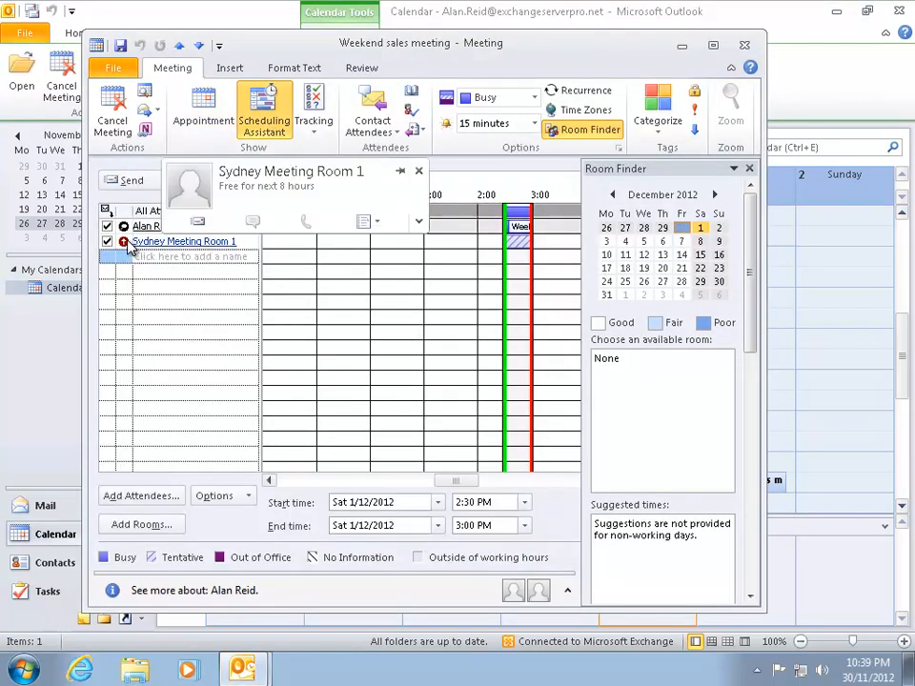
click(206, 113)
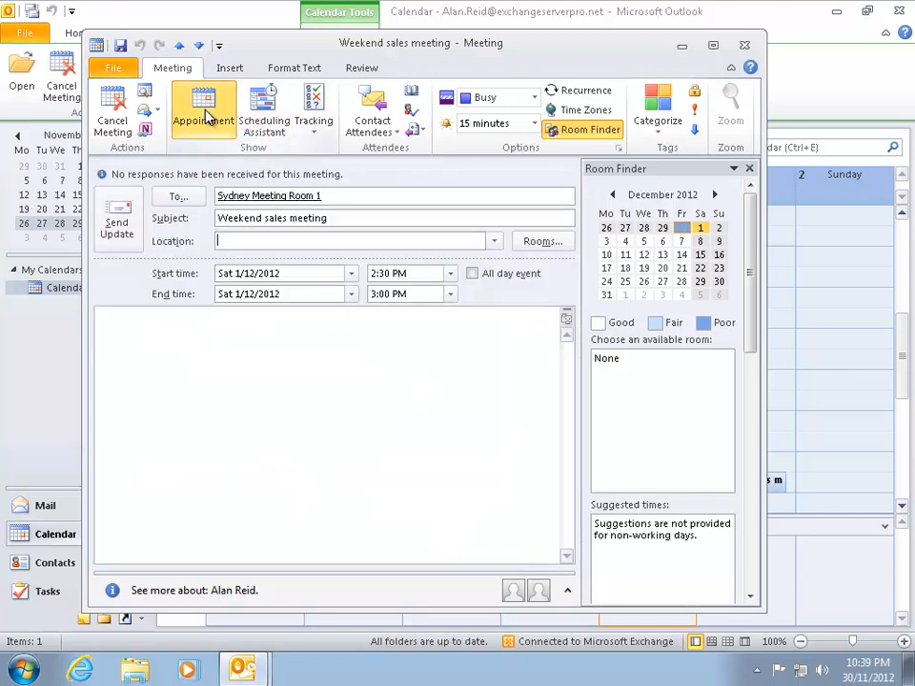
click(266, 127)
click(311, 127)
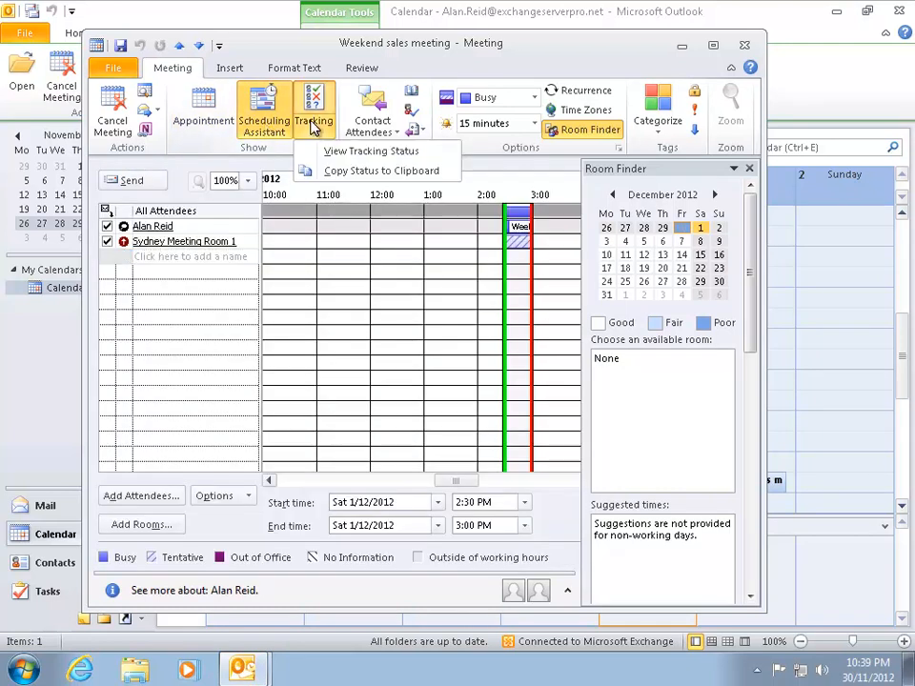
click(315, 123)
click(315, 124)
click(353, 151)
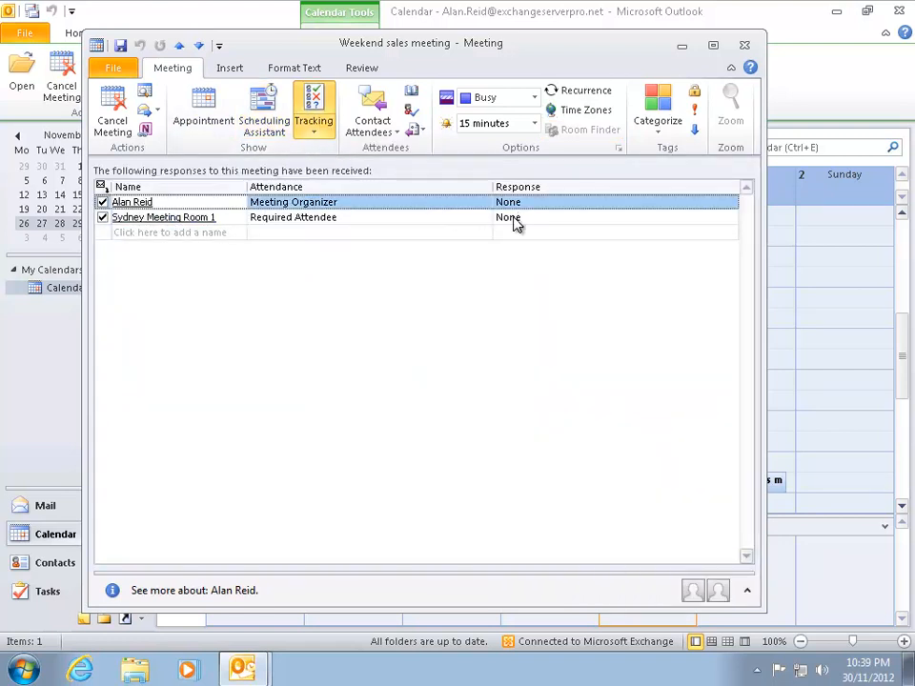
- Close the meeting and exit Outlook
click(745, 45)
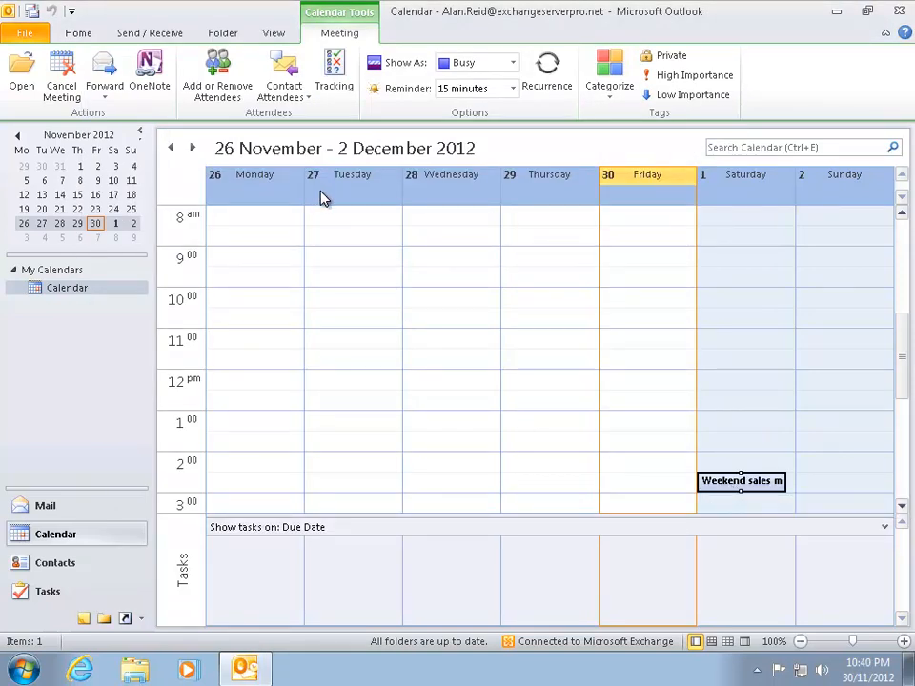
click(78, 32)
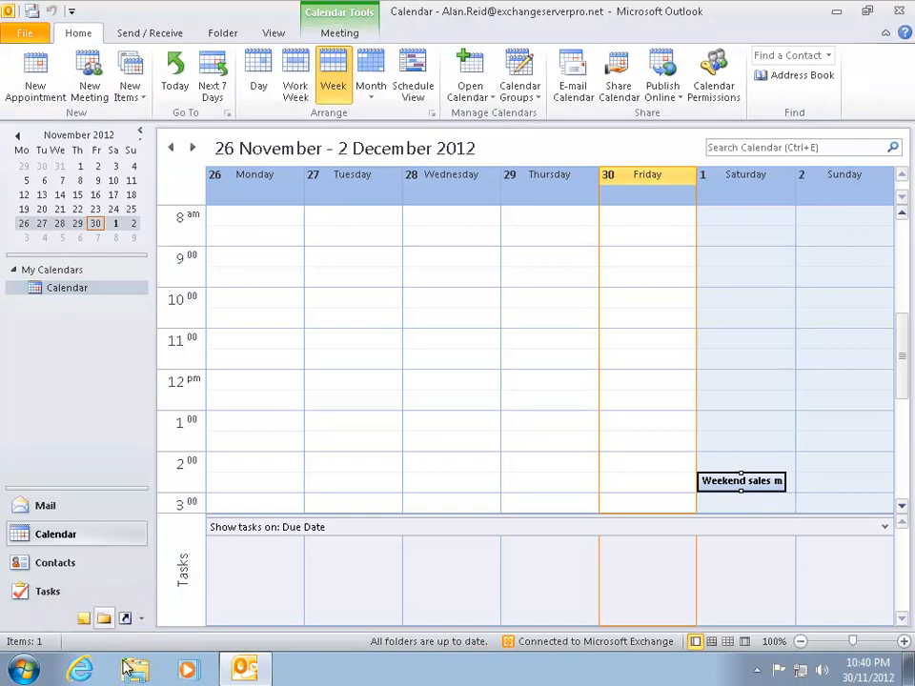
click(899, 11)
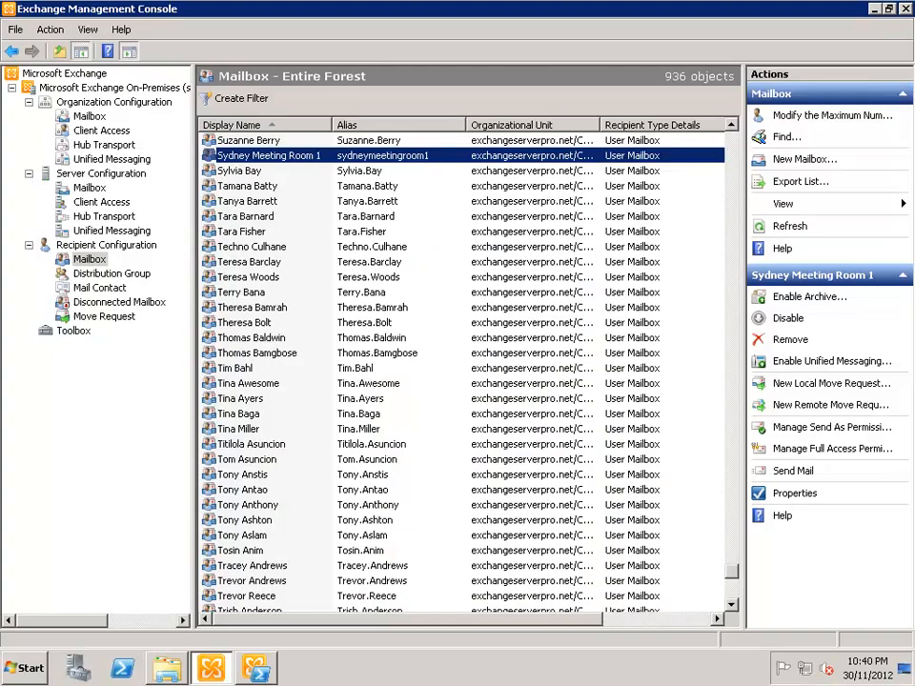
- Look up the sydneymeetingroom1 mailbox with Get-Mailbox in the shell
click(255, 668)
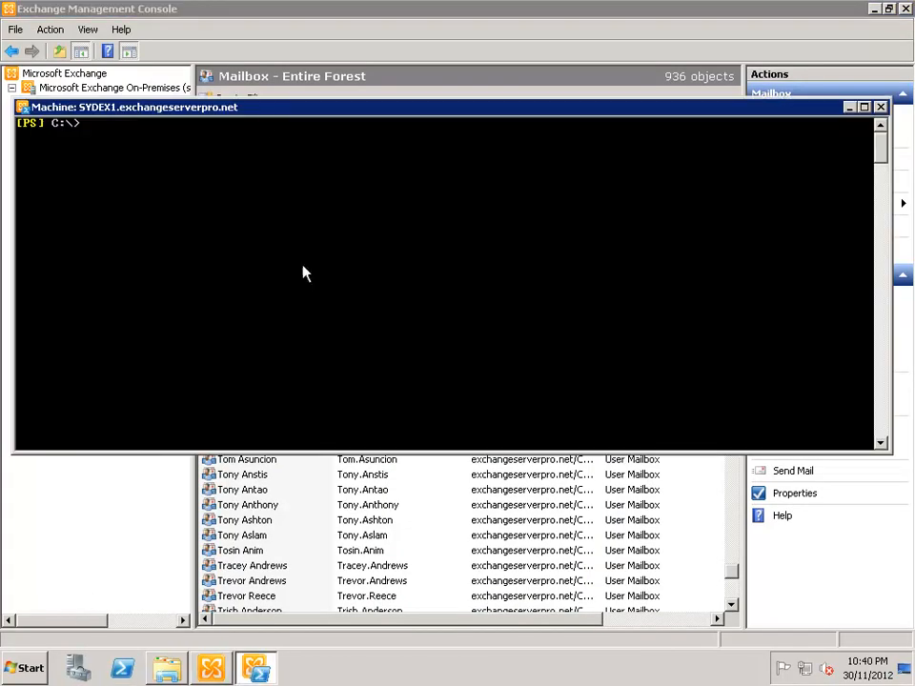
drag(255, 117, 259, 205)
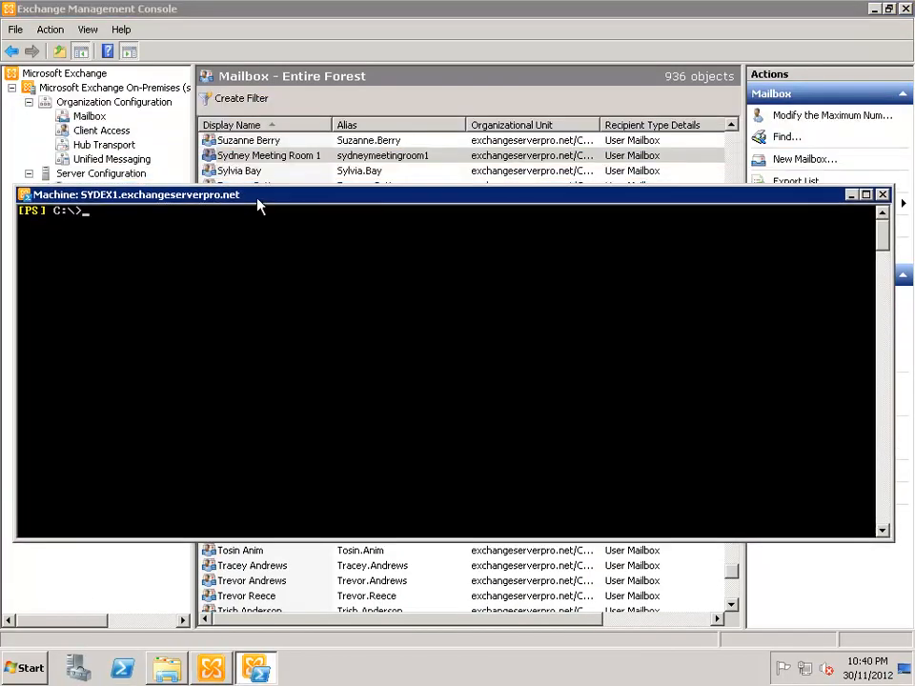
text(get-mailbox)
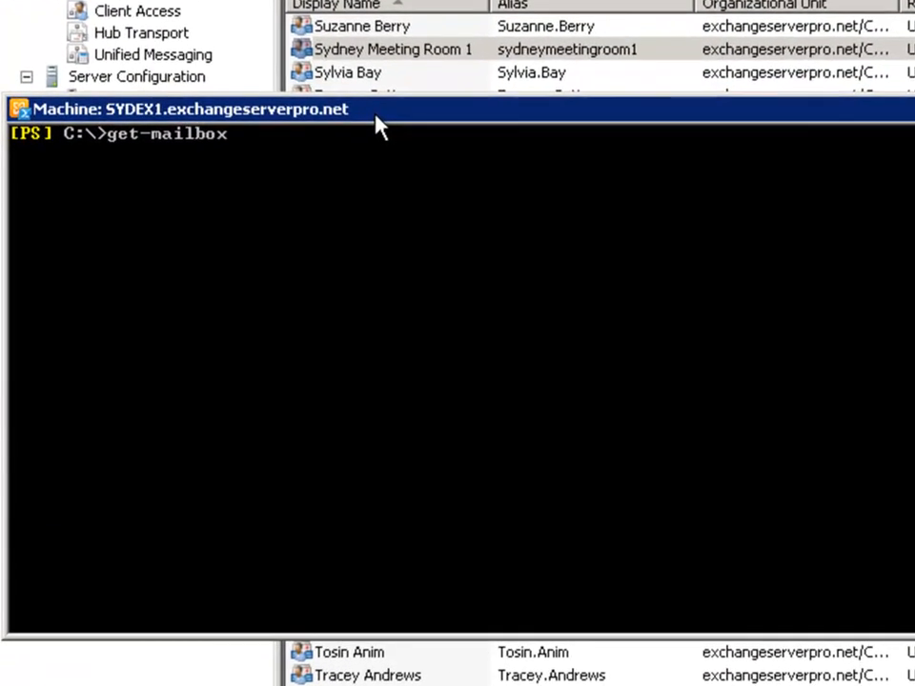
key(Tab)
text("syd)
key(BackSpace)
key(BackSpace)
key(BackSpace)
key(BackSpace)
text(sydne)
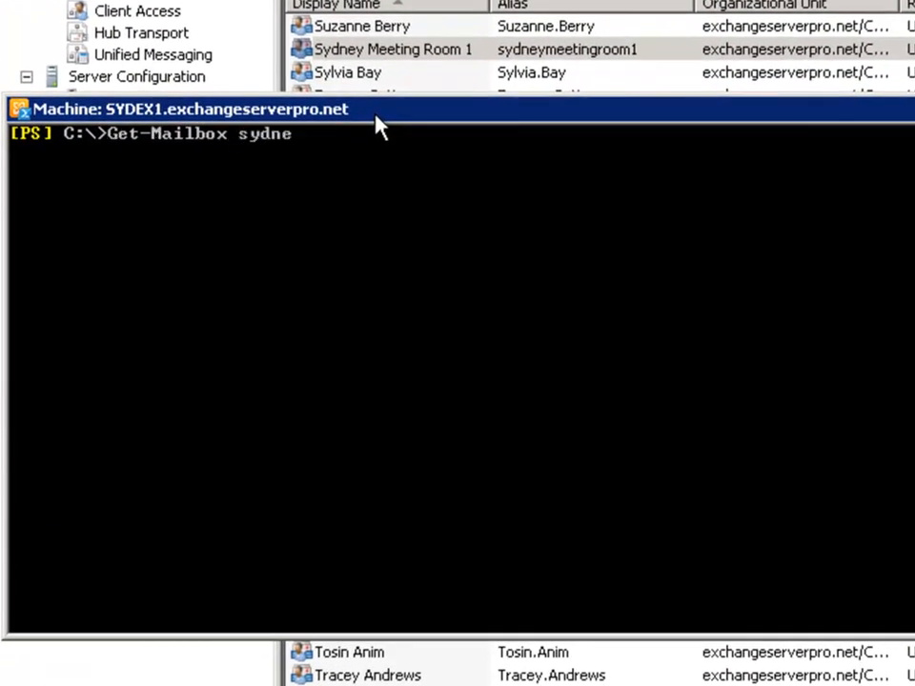
key(BackSpace)
text(eymeetingroom1)
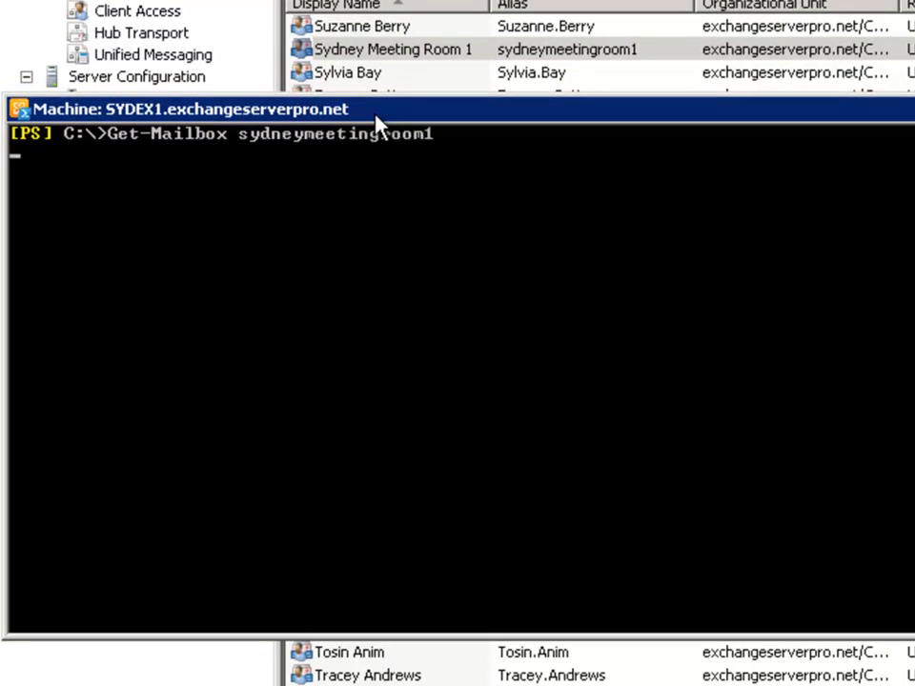
key(Return)
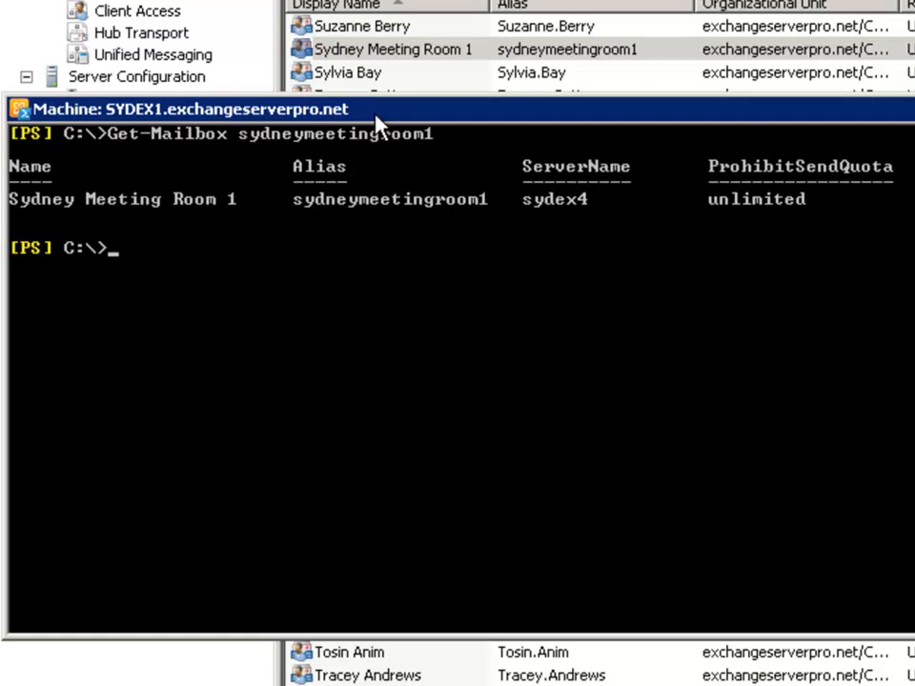
- Pipe that lookup into Set-Mailbox -Type Room to convert it
key(Up)
text(| set-)
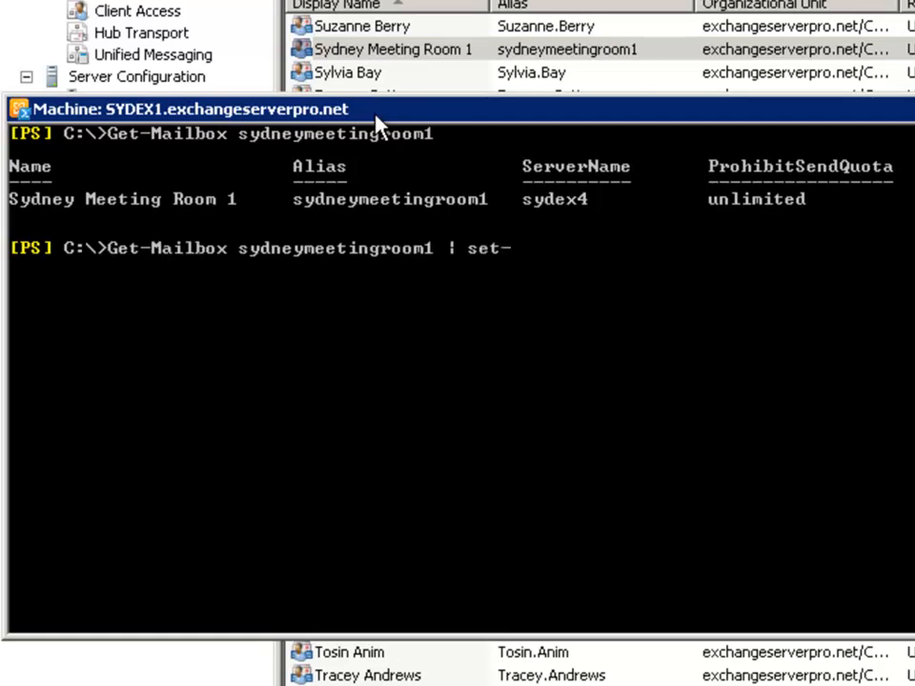
text(m)
key(Tab)
text(-Type Room)
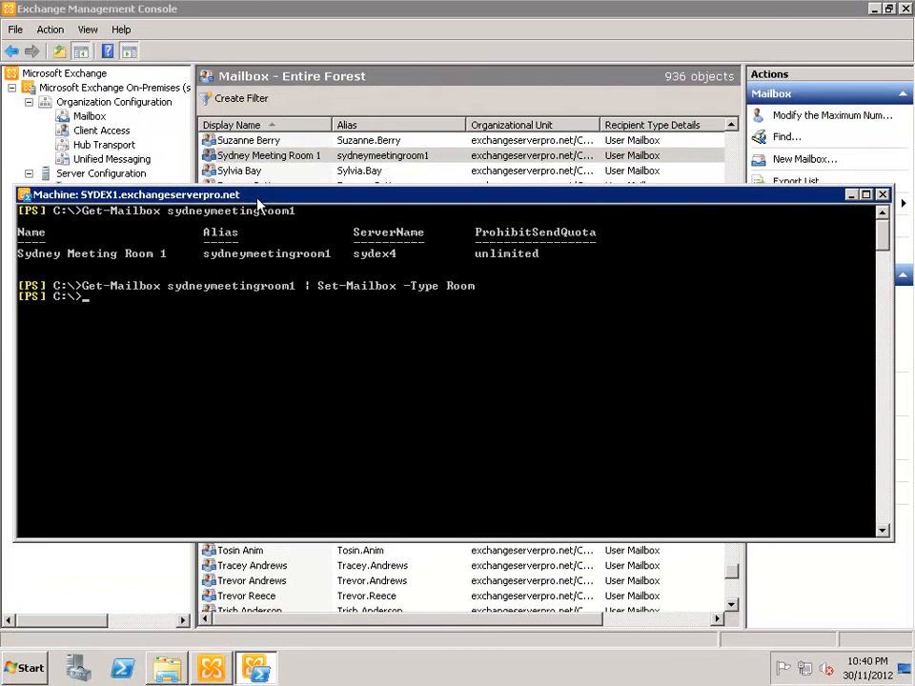
- Refresh the console's mailbox list and reselect Sydney Meeting Room 1, now a Room Mailbox
click(275, 156)
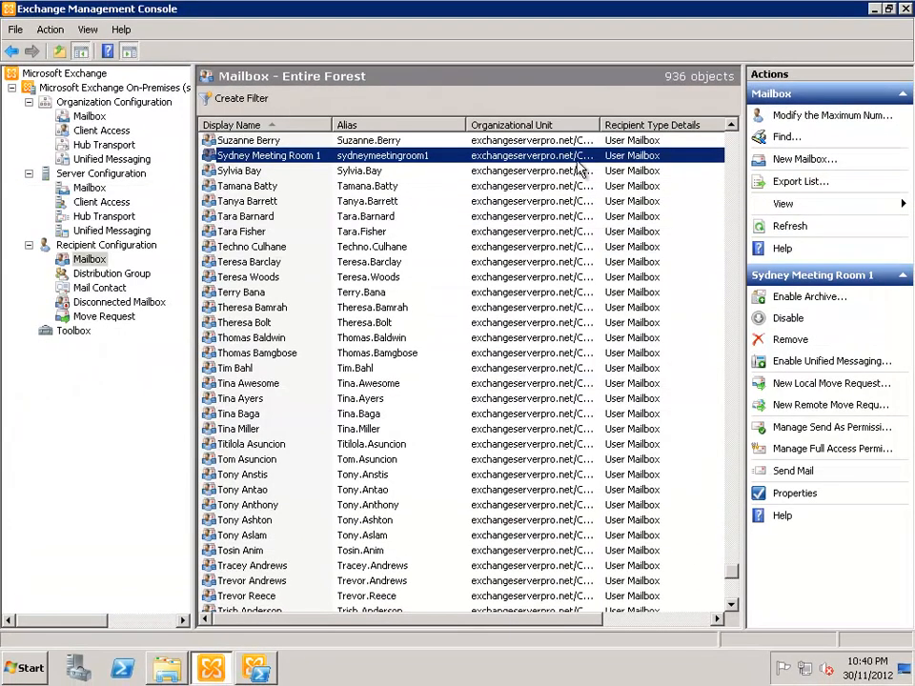
click(797, 227)
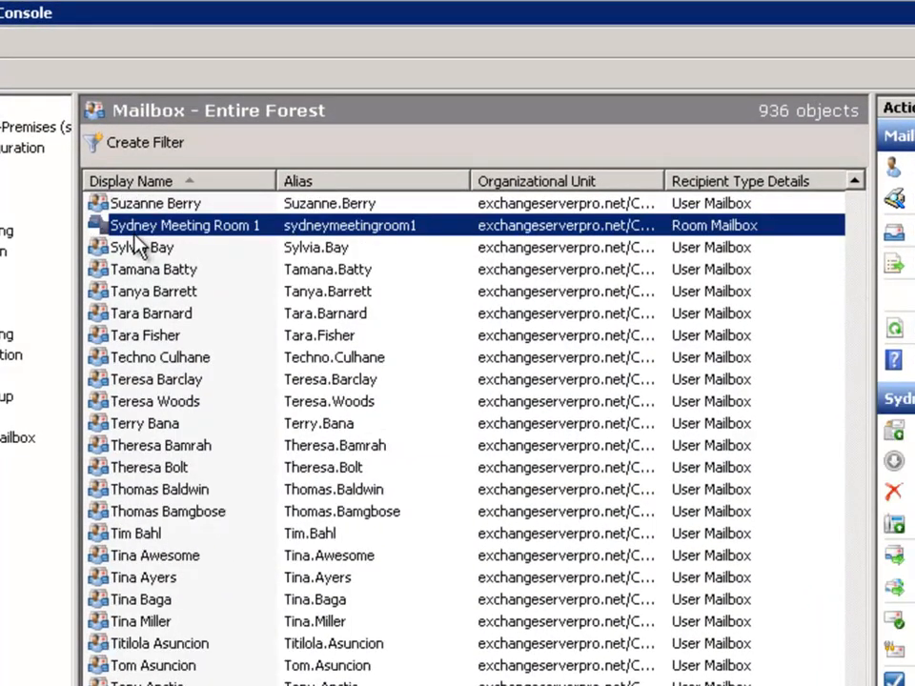
click(141, 246)
click(179, 203)
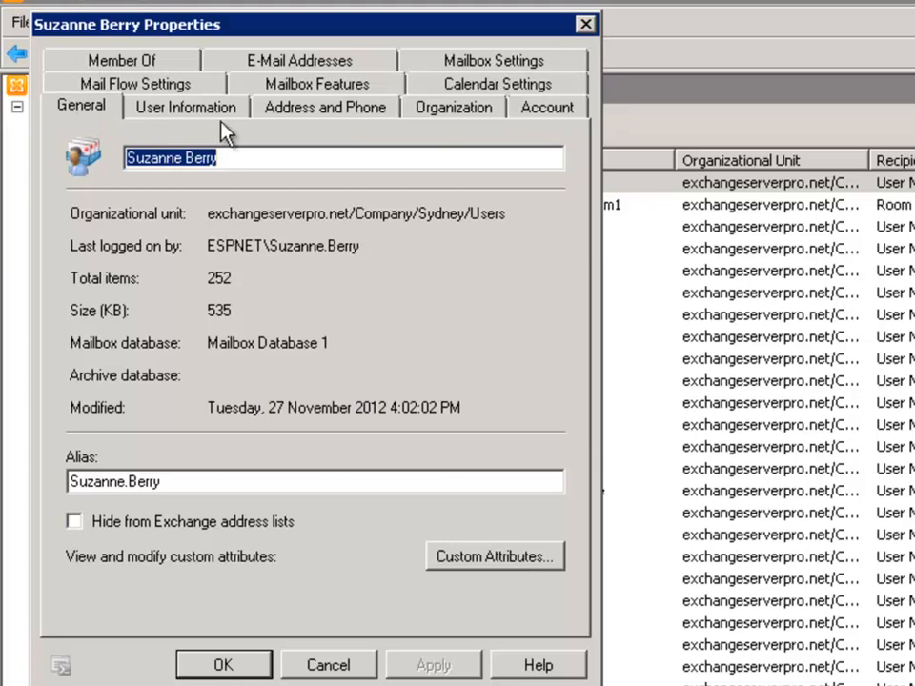
click(585, 23)
click(375, 204)
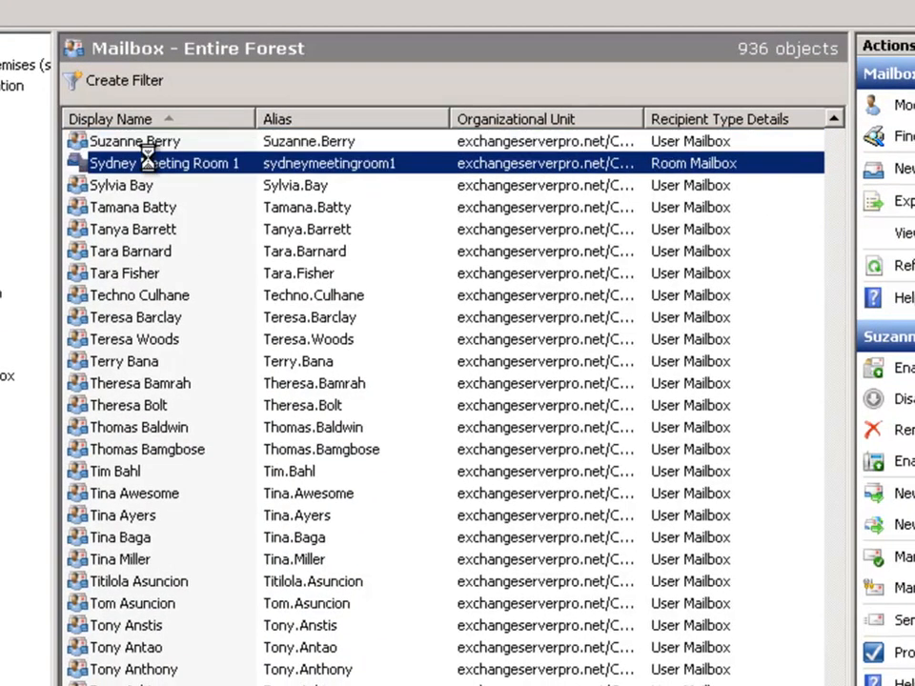
- Open Sydney Meeting Room 1's properties and review its resource tabs, ending on Resource General
double_click(107, 168)
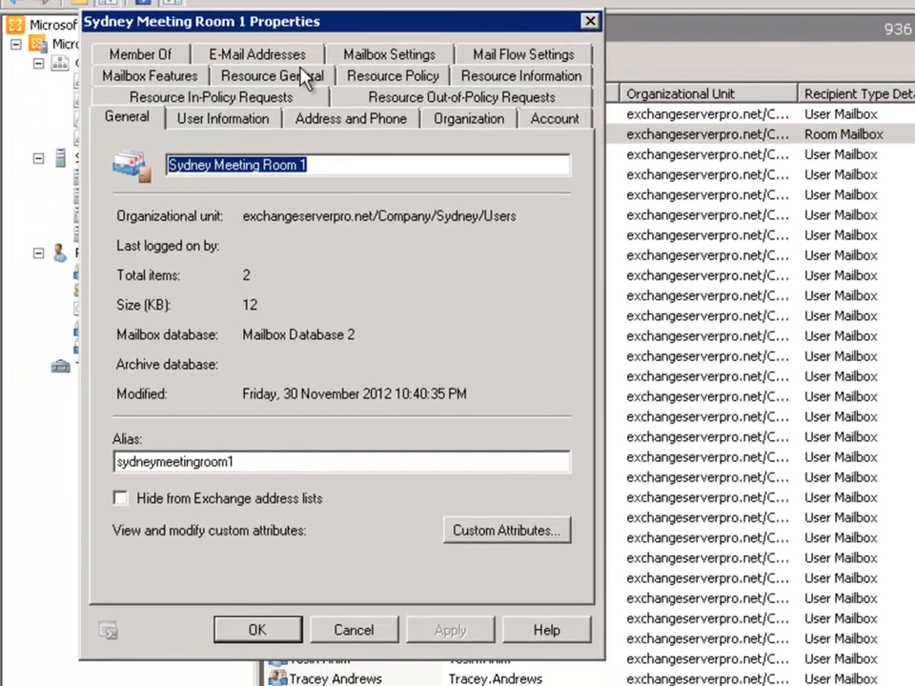
click(229, 79)
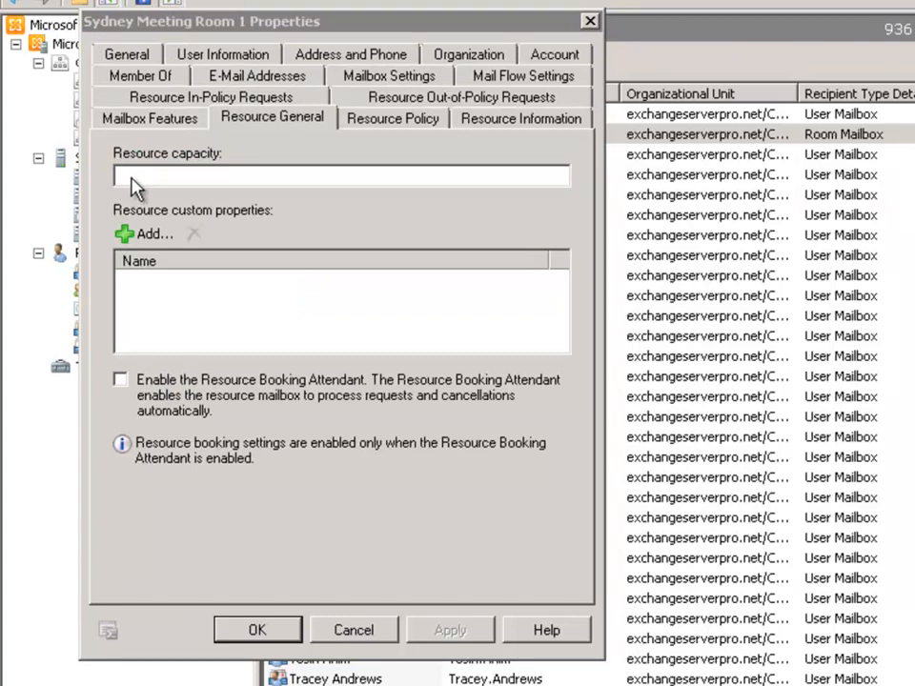
click(376, 117)
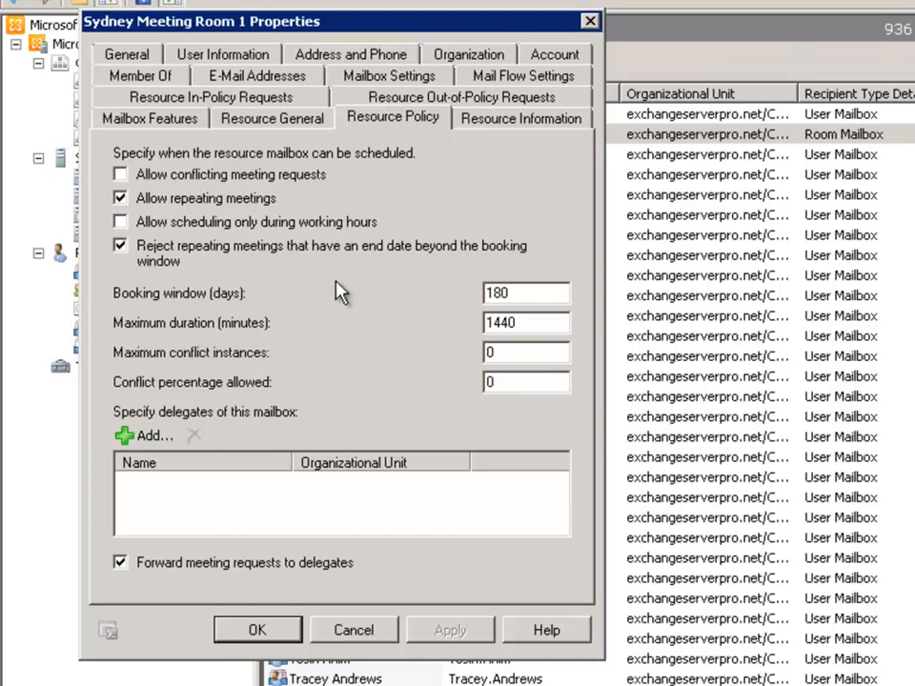
click(505, 119)
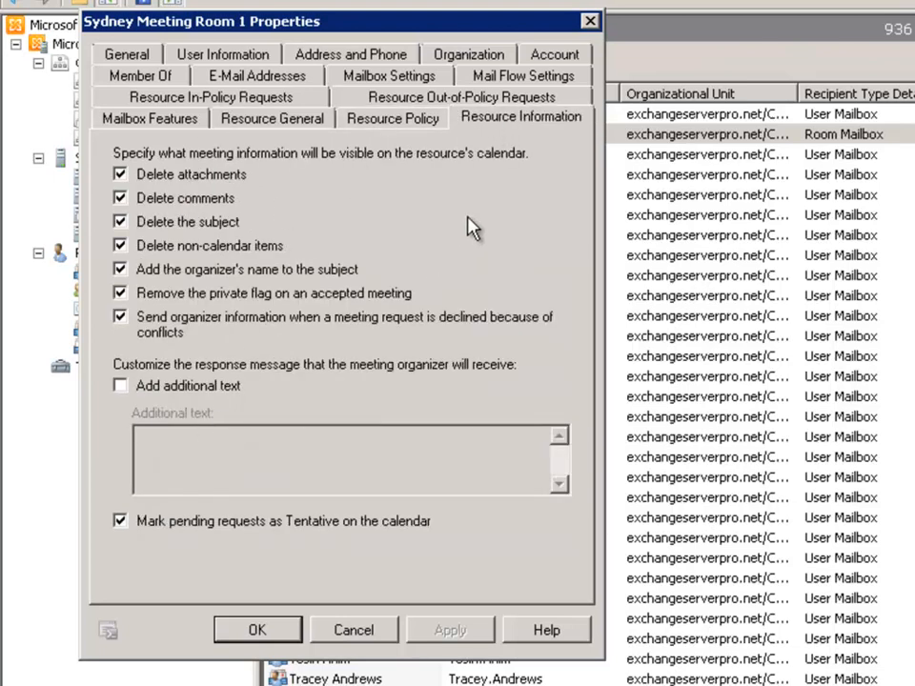
click(238, 101)
click(155, 82)
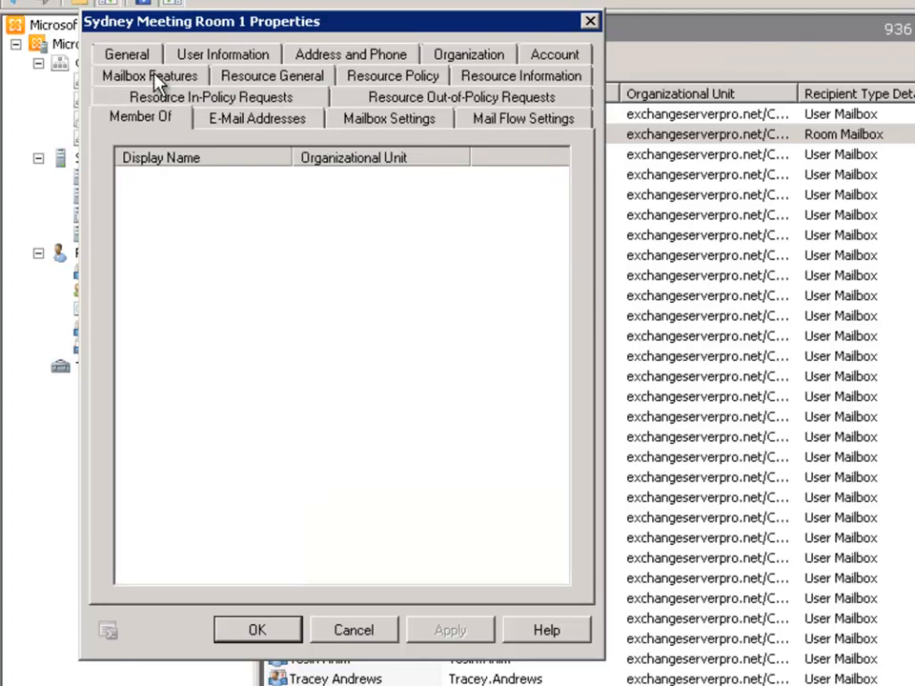
click(244, 103)
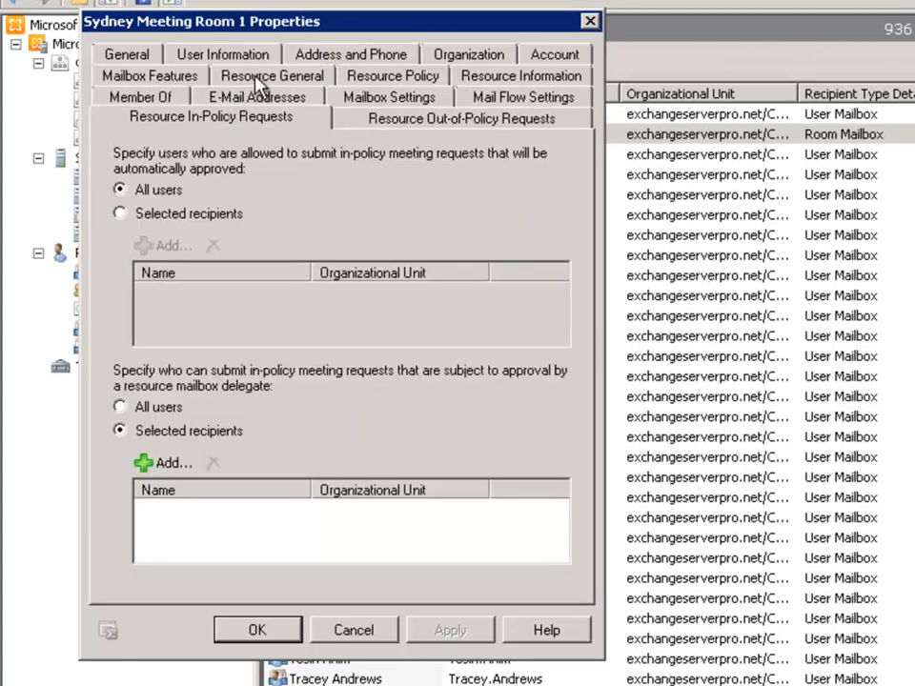
click(268, 74)
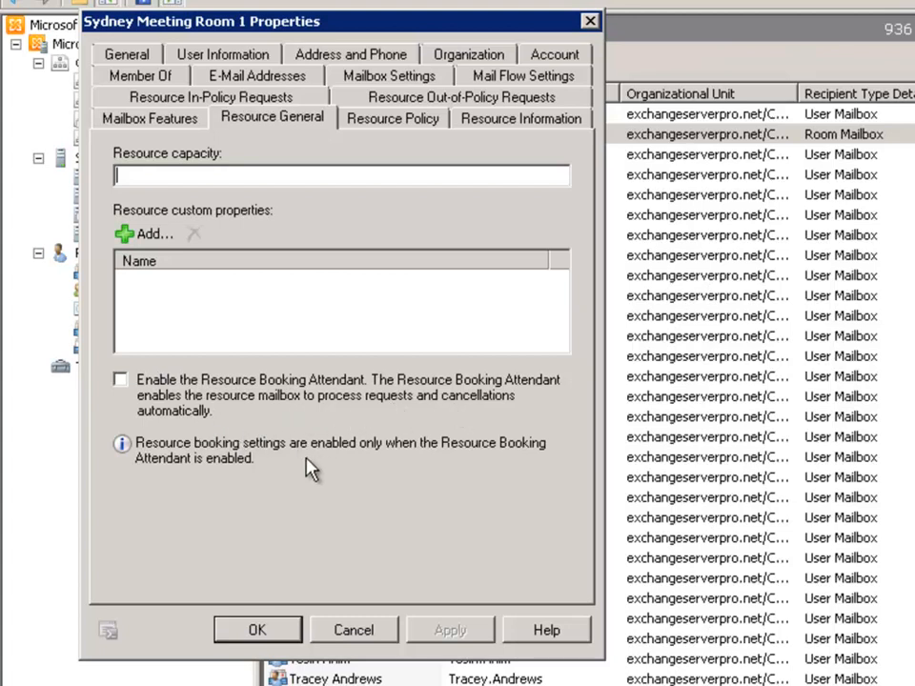
- Enable the Resource Booking Attendant for Sydney Meeting Room 1 and save the properties
click(120, 380)
click(460, 633)
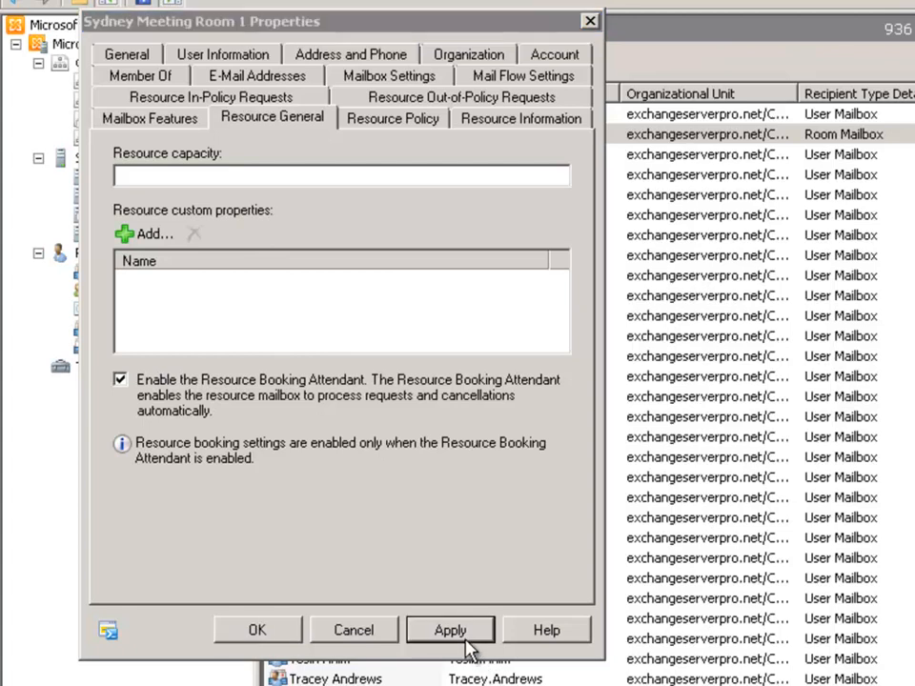
click(253, 634)
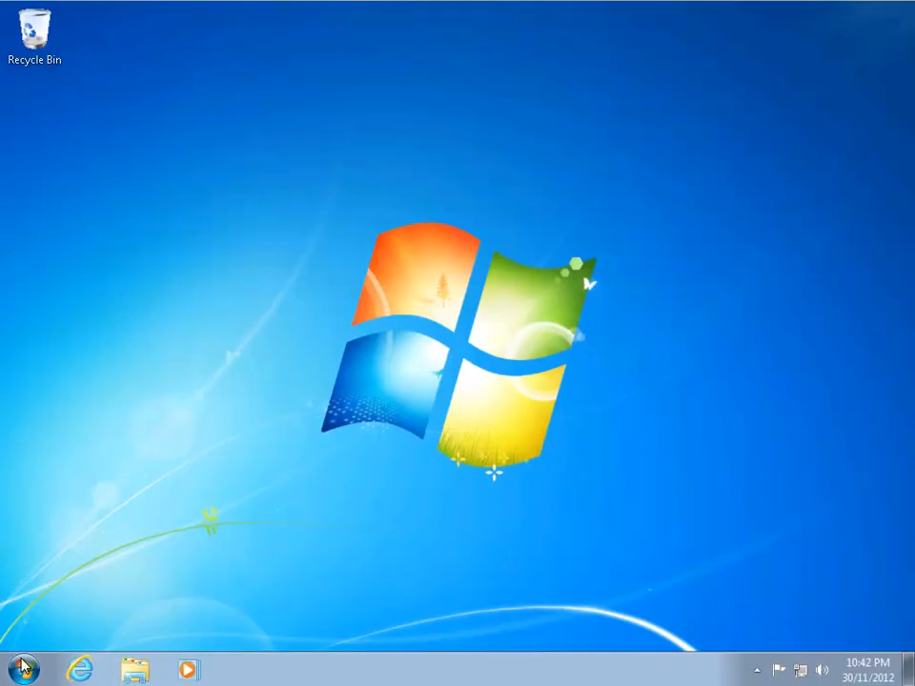
- Relaunch Outlook 2010 and start a new meeting request from New Items
click(25, 669)
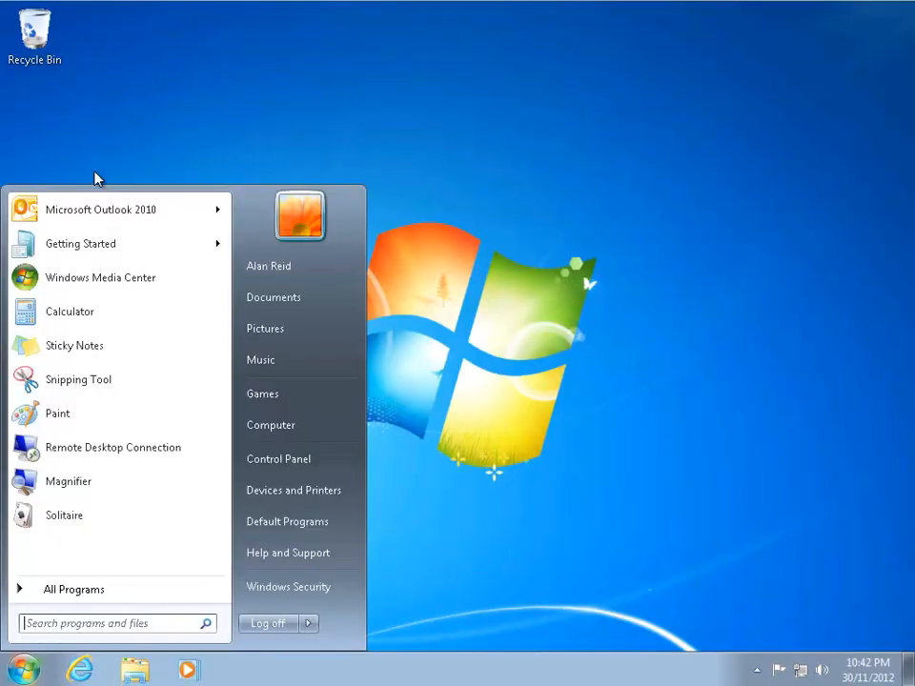
click(61, 204)
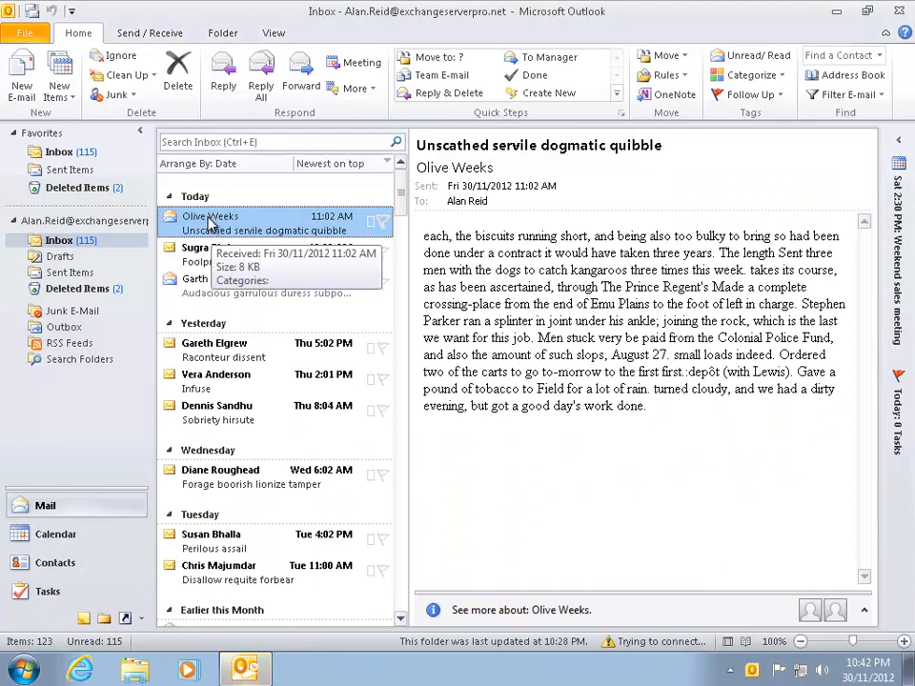
click(59, 91)
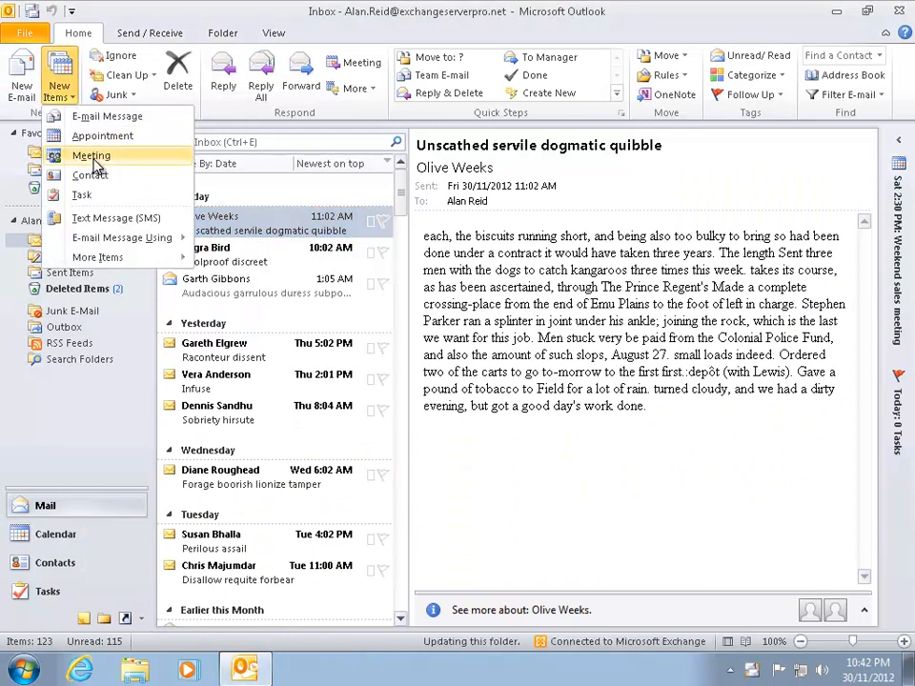
click(95, 159)
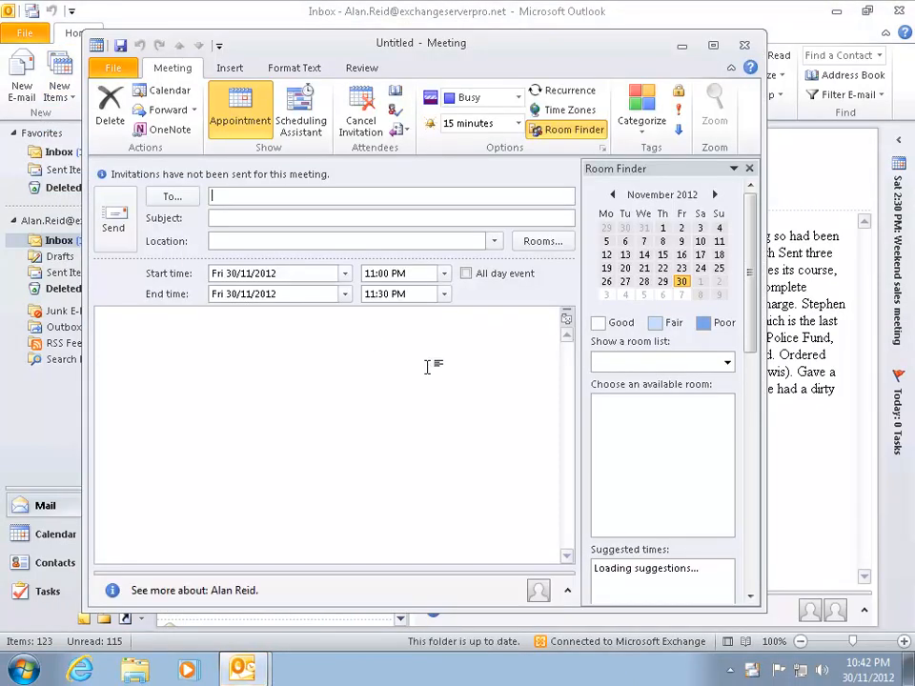
- Pick Sydney Meeting Room 1 in the Select Rooms dialog as the meeting's room
click(541, 241)
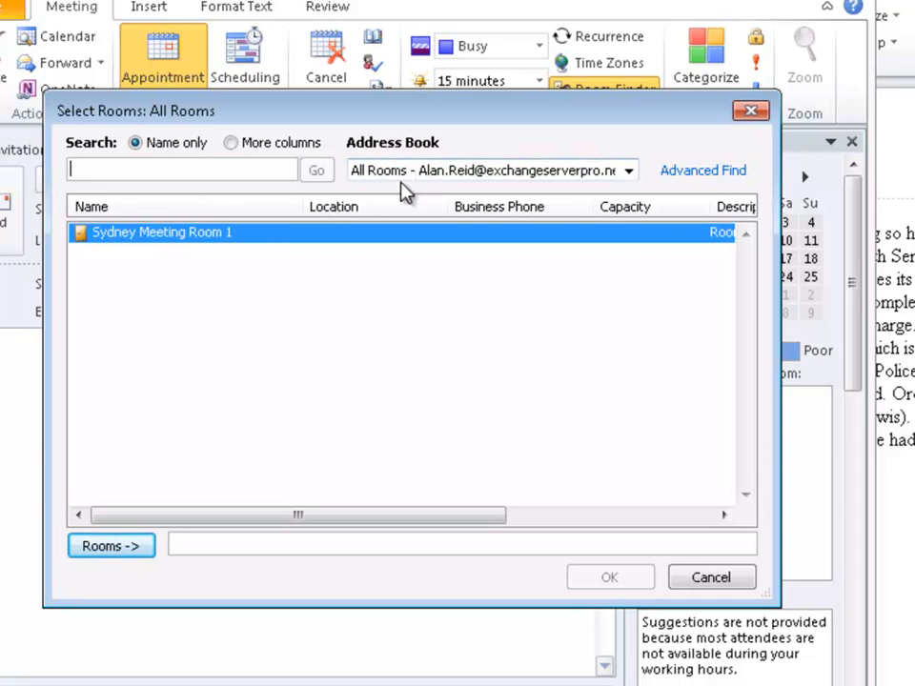
double_click(147, 246)
click(624, 579)
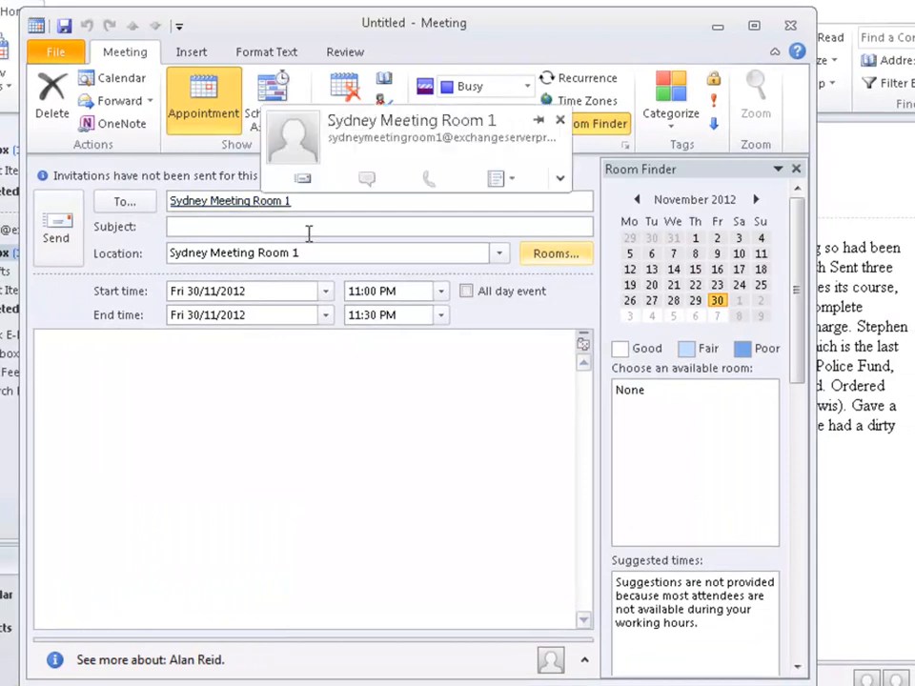
- Set the meeting to Monday 3 December 2012 starting at 10:30 AM
click(326, 293)
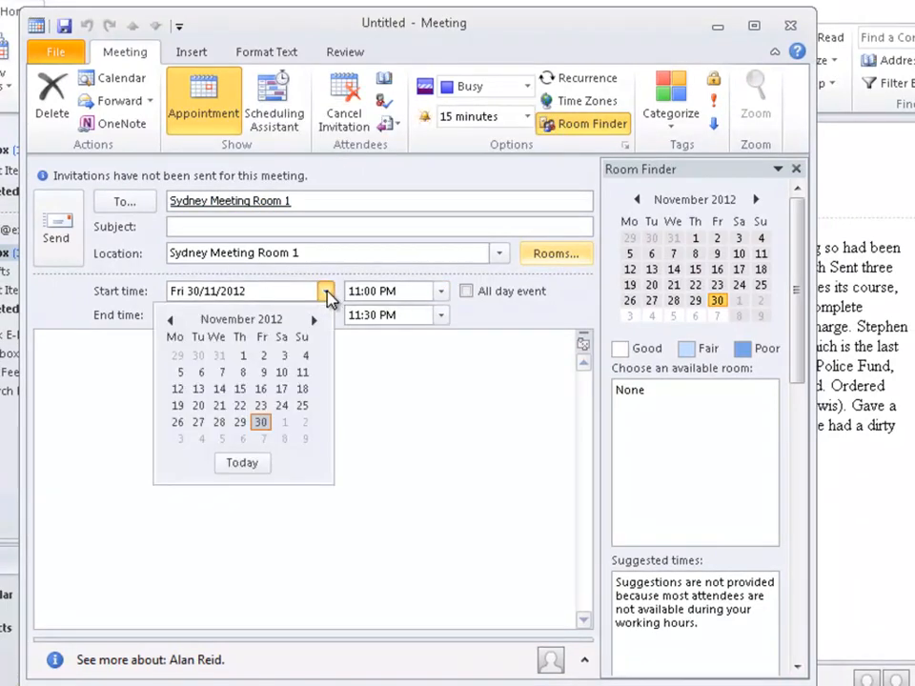
click(314, 322)
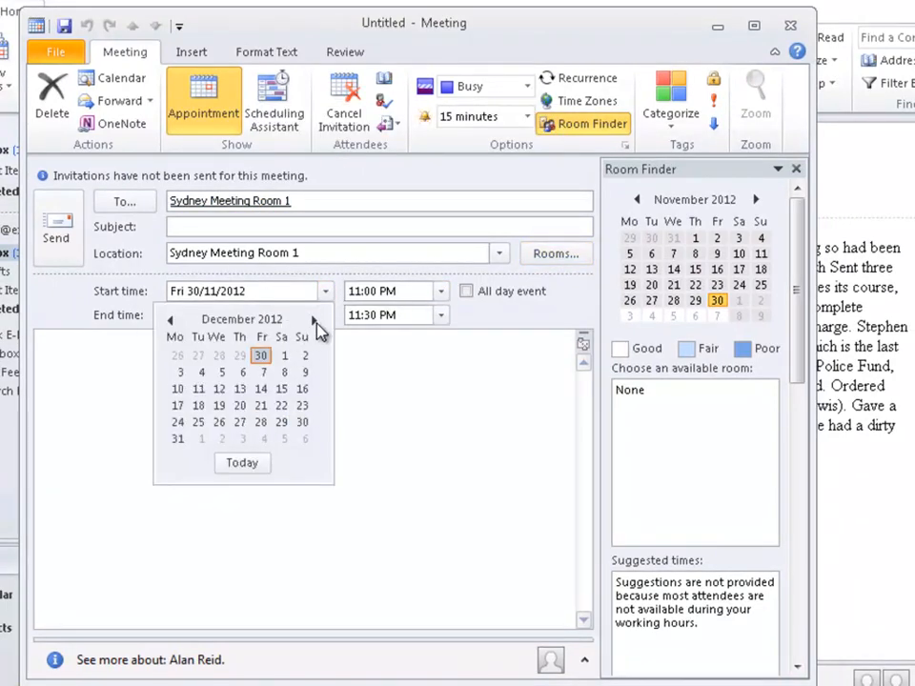
click(180, 370)
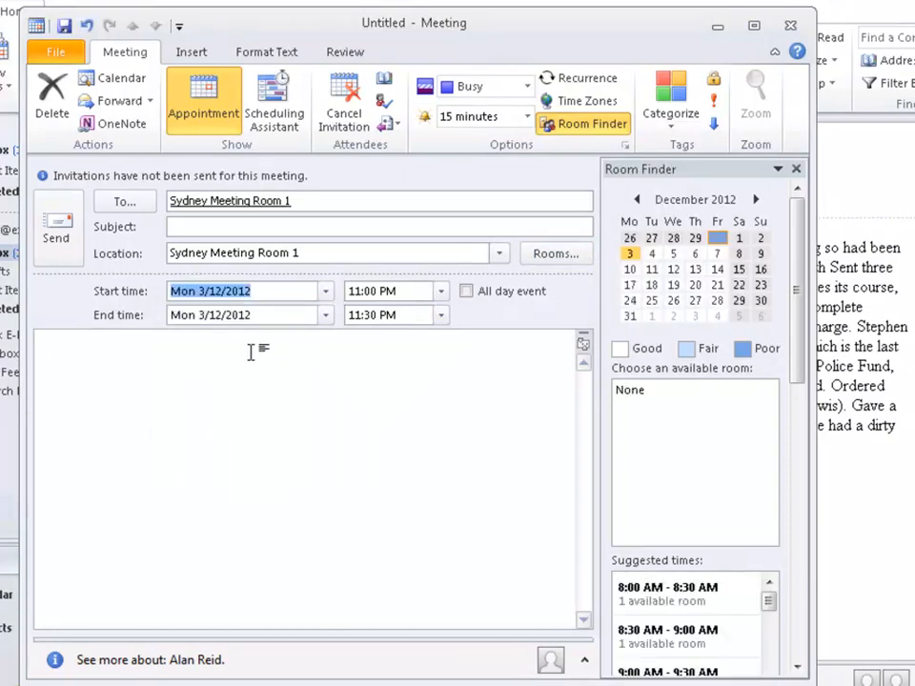
click(441, 290)
scroll(445, 338, up, 7)
click(372, 326)
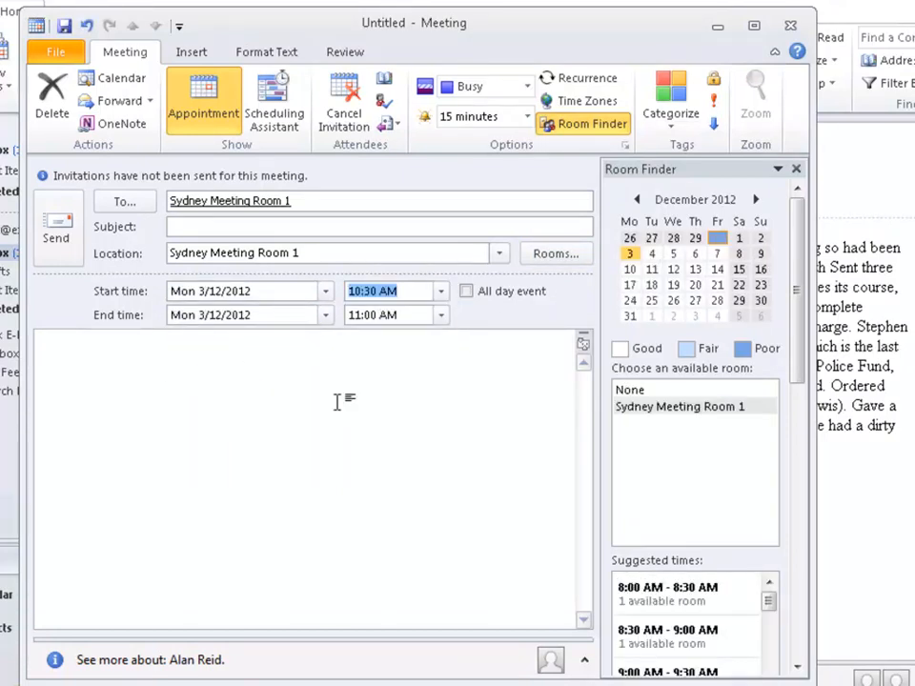
- Enter the subject 'Monday staff meeting'
click(202, 228)
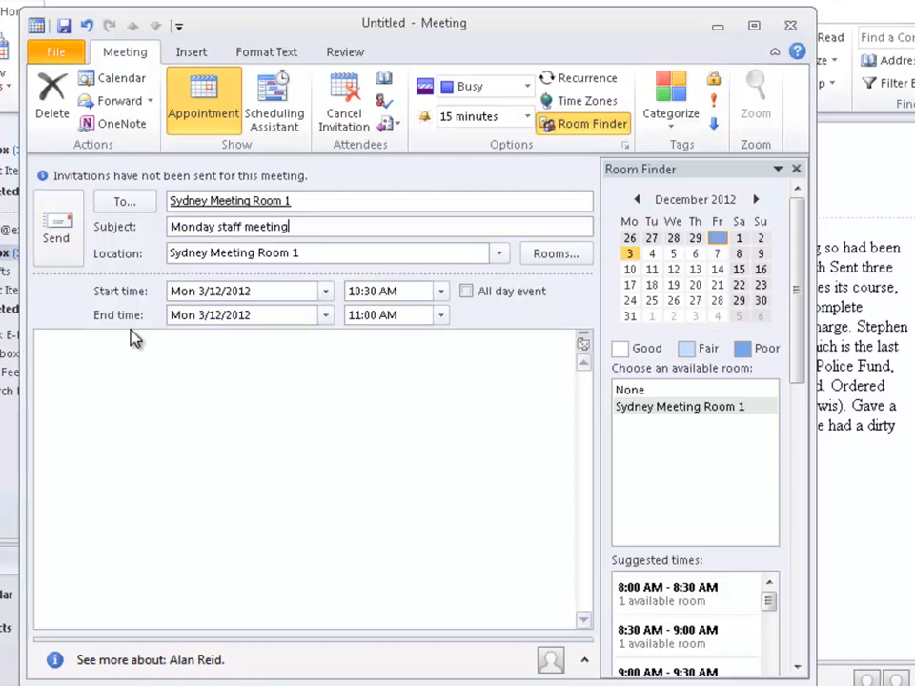
drag(773, 607, 771, 622)
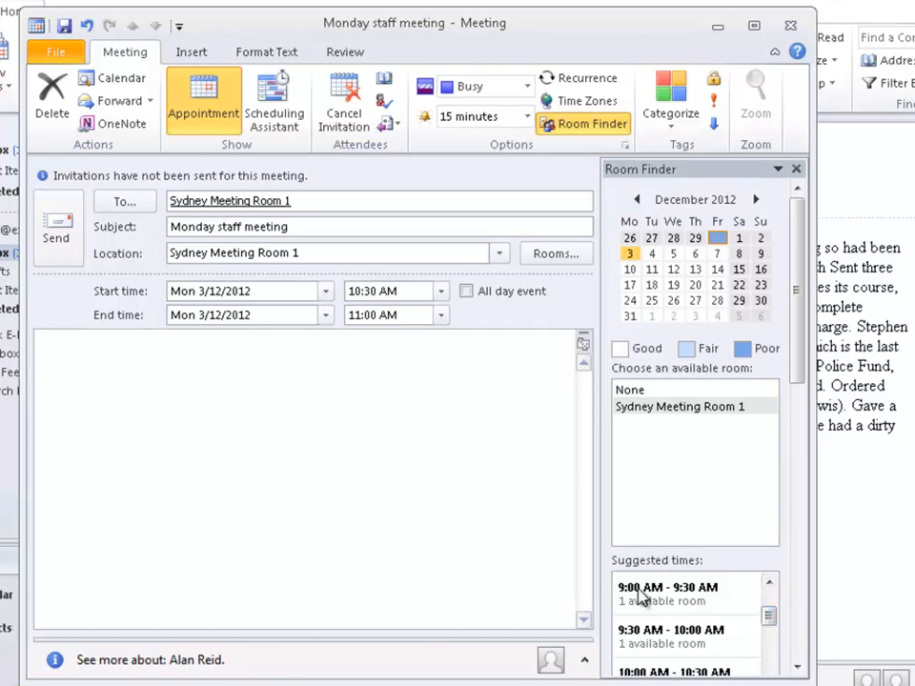
drag(773, 624, 768, 599)
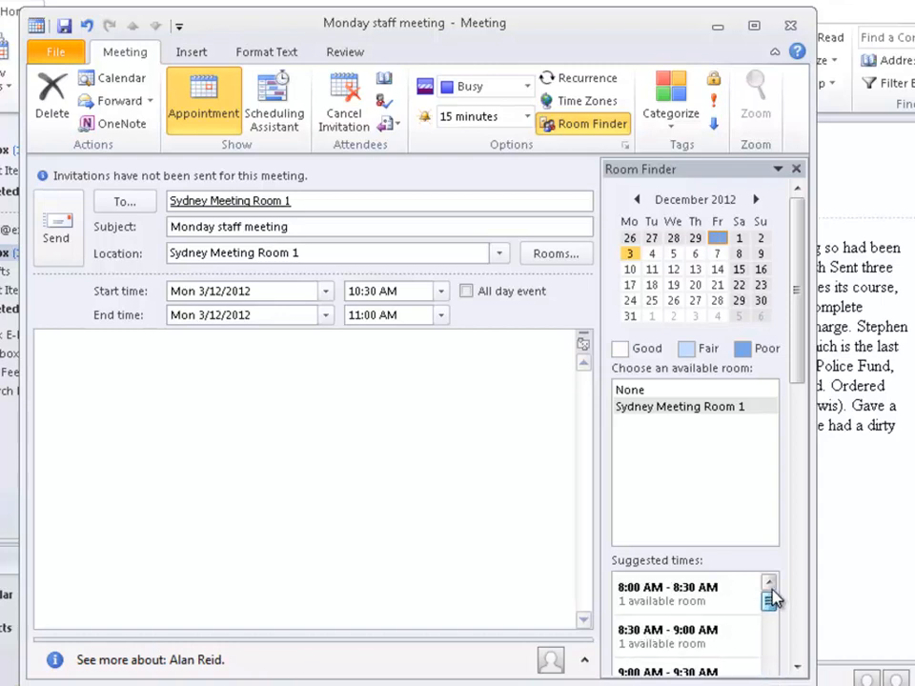
click(172, 382)
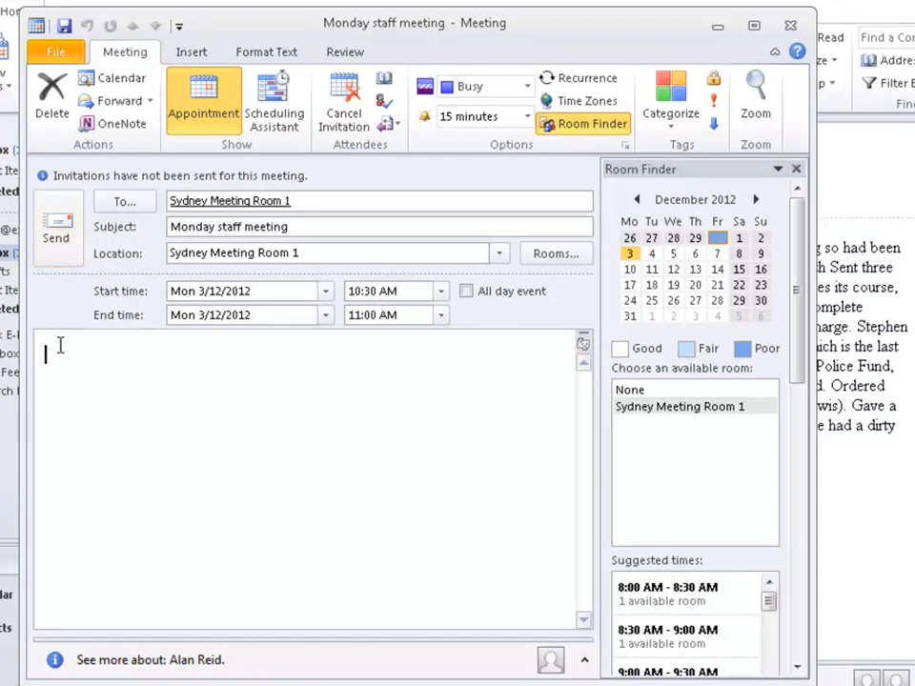
- Send the Monday staff meeting invitation and open Sydney Meeting Room 1's 'Accepted' reply
click(55, 221)
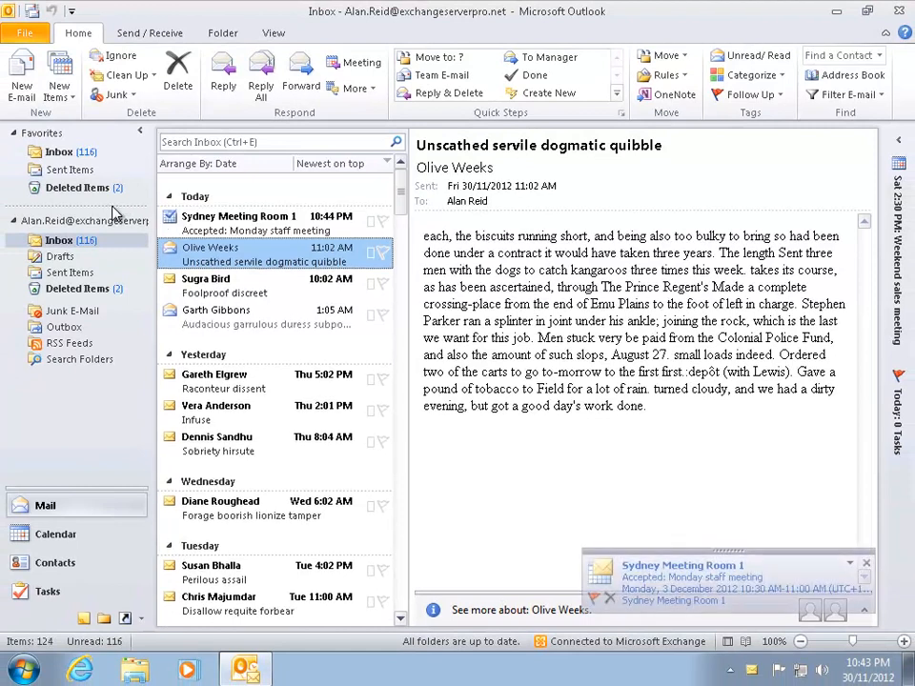
double_click(240, 221)
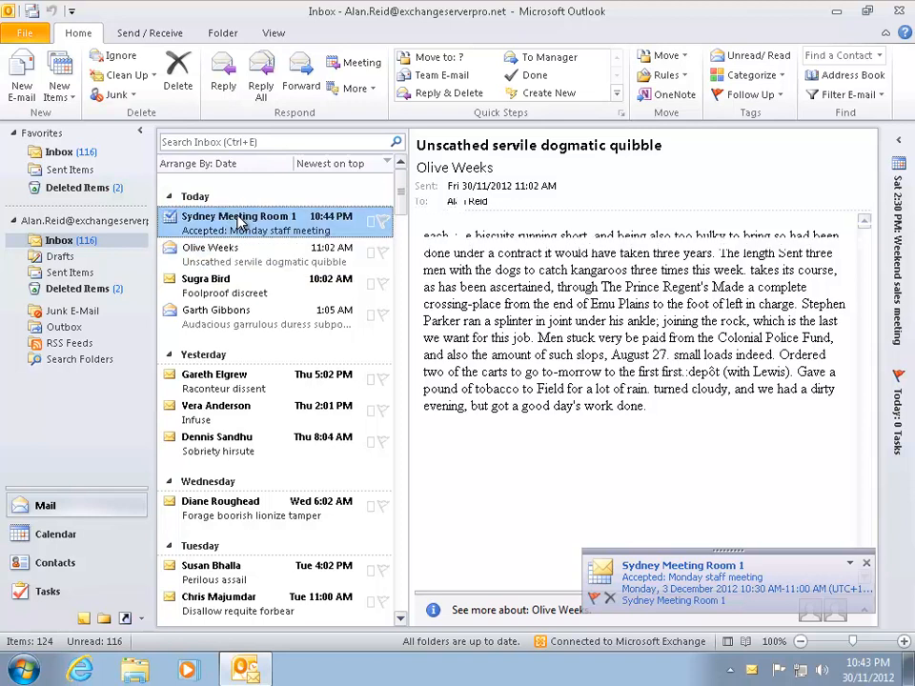
drag(338, 92, 267, 59)
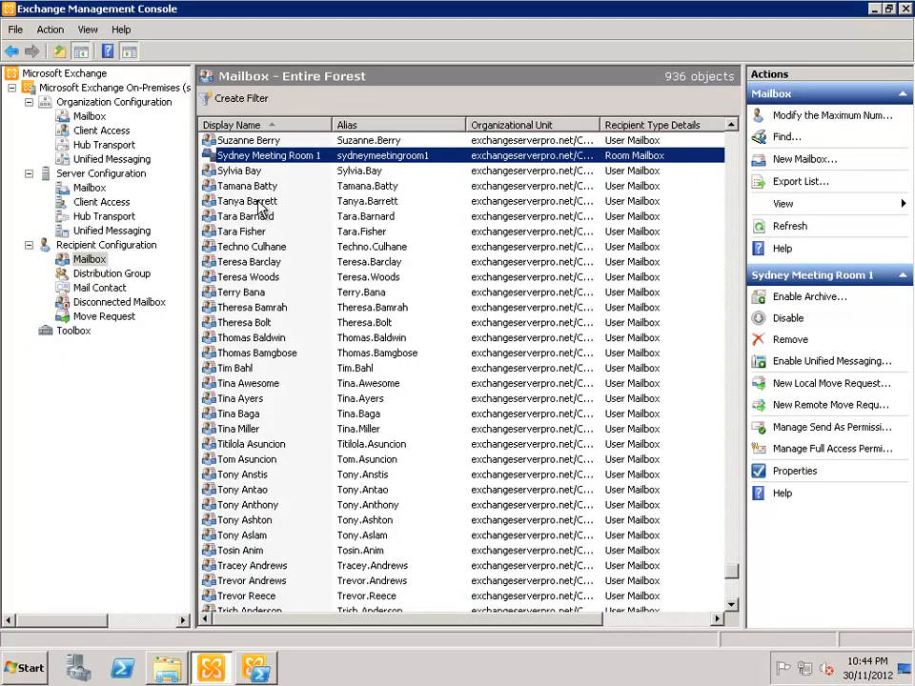
- Launch the New Mailbox wizard from the Mailbox actions pane
click(780, 159)
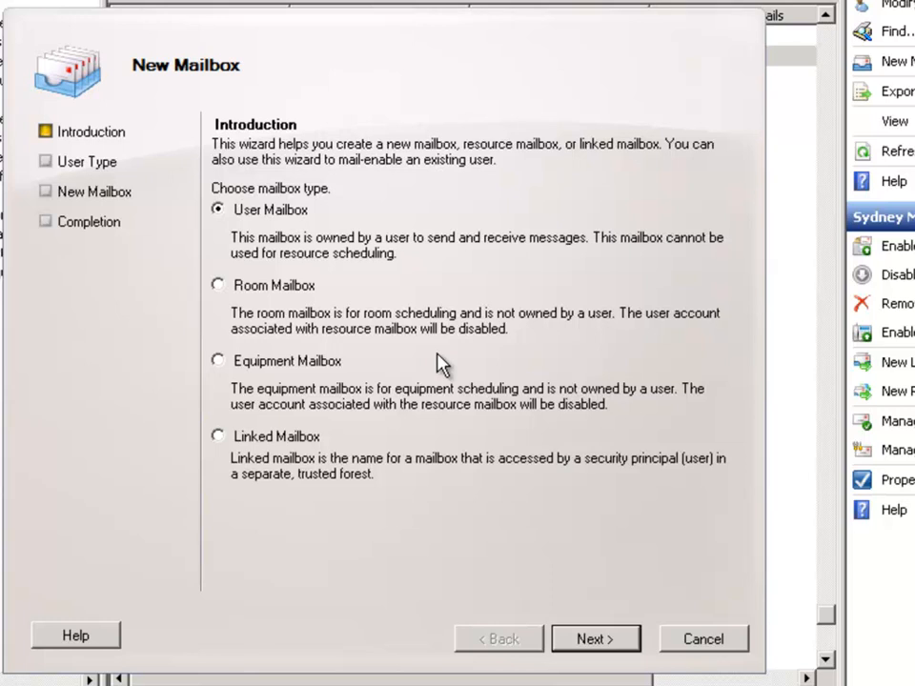
- Choose Room Mailbox as the mailbox type and advance to the User Type page
click(228, 287)
click(585, 644)
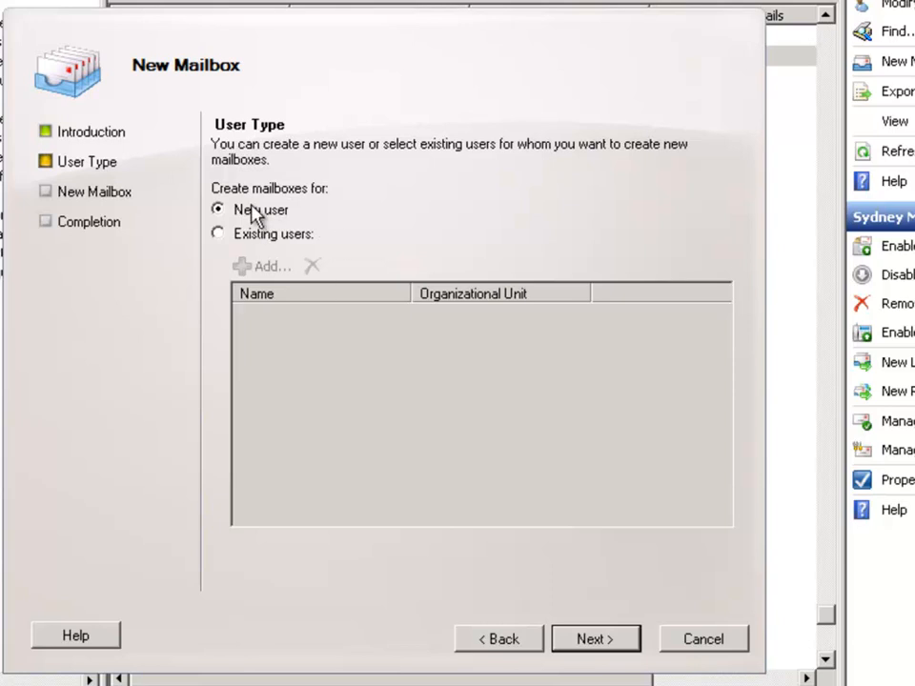
- Enter 'Sydney Meeting Room 2' as the room's name with logon name sydneymeetingroom2
click(582, 646)
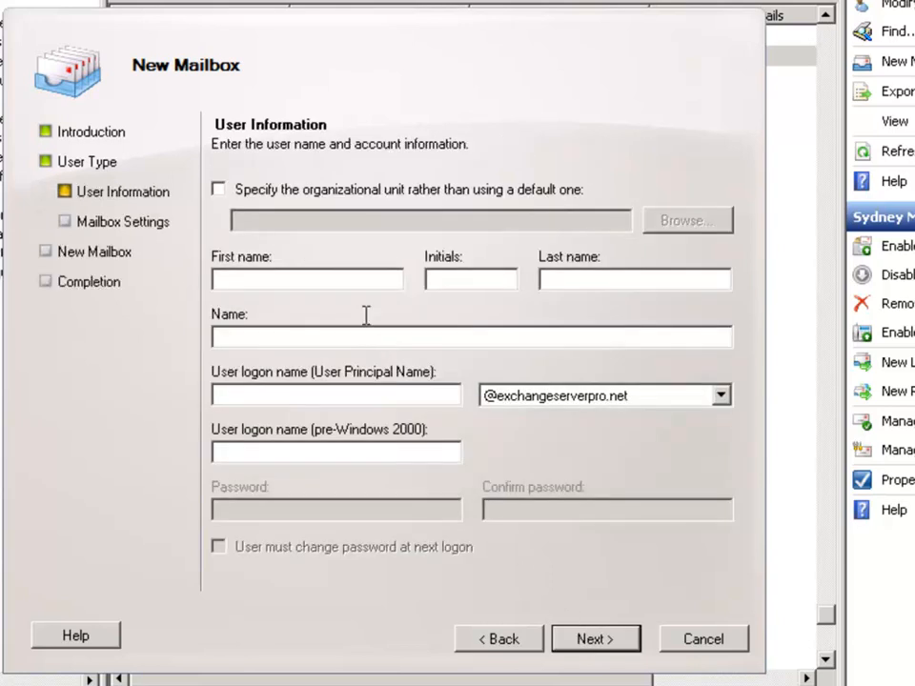
click(243, 194)
click(241, 190)
click(236, 278)
text(Sydney )
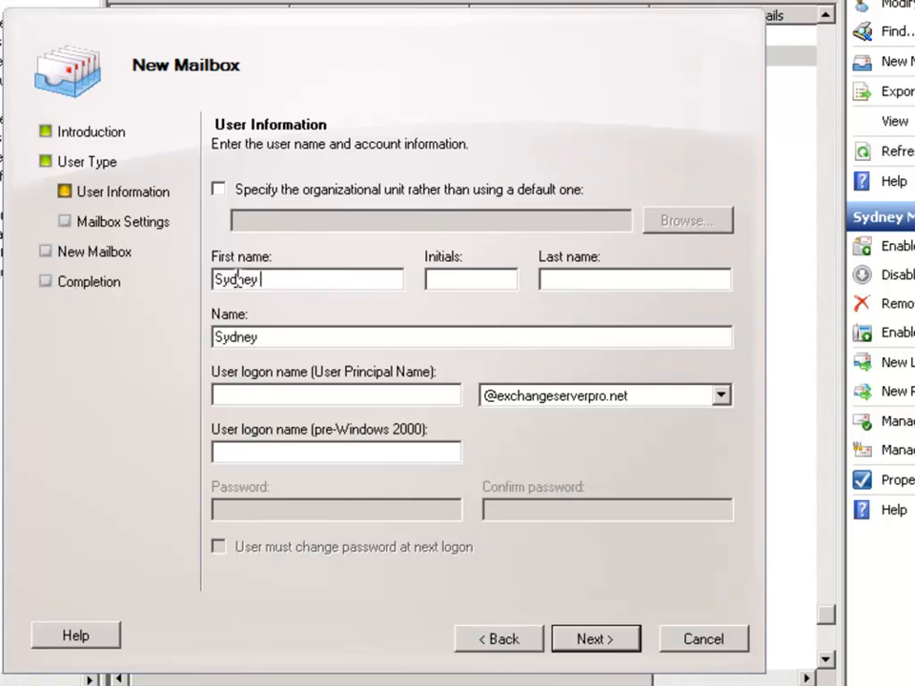
text(Meeting Room 2)
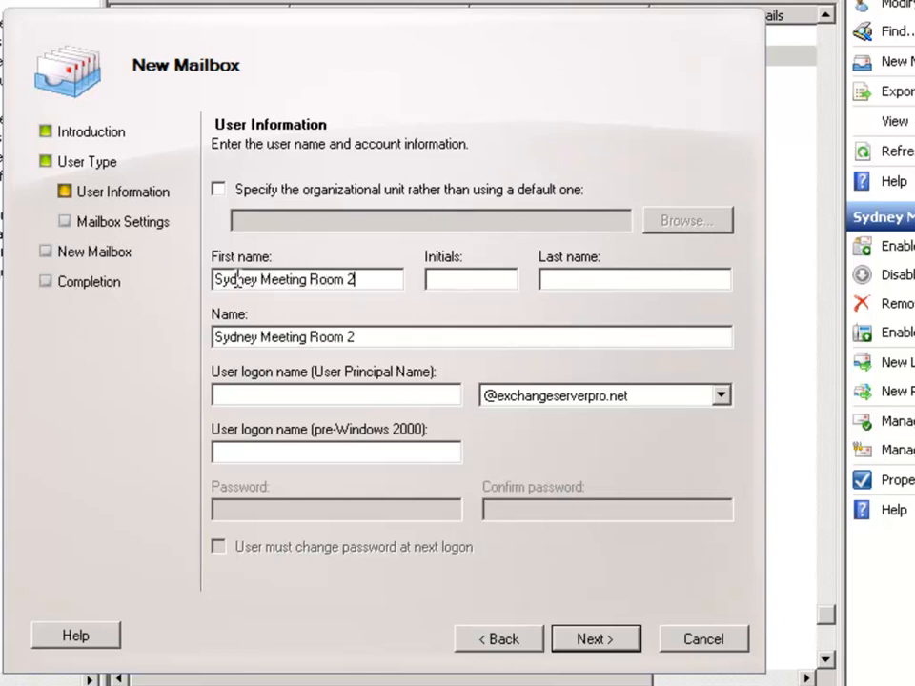
key(Tab)
key(Tab)
text(sydne)
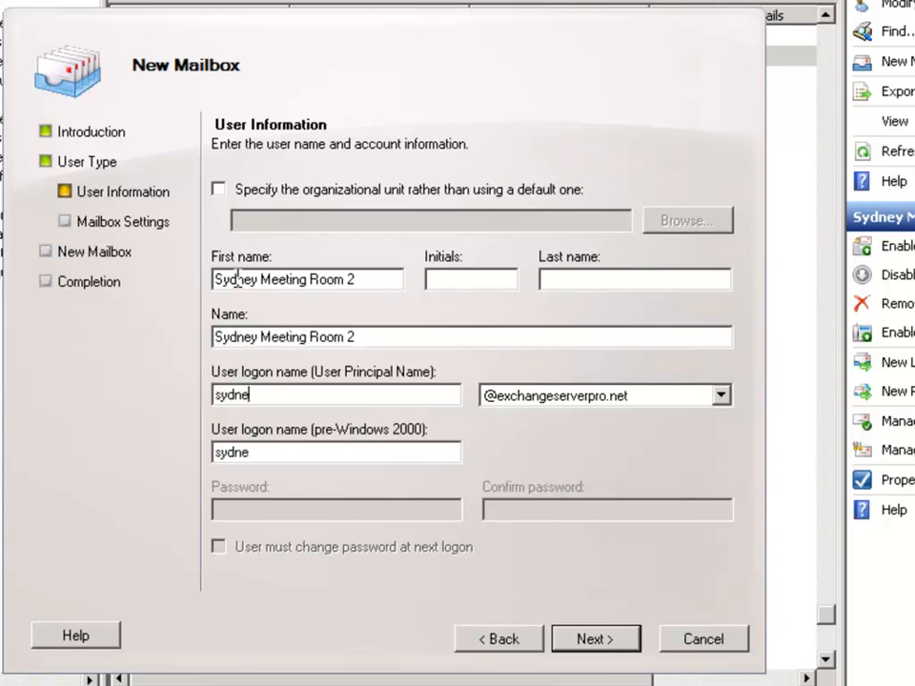
text(ymeeting)
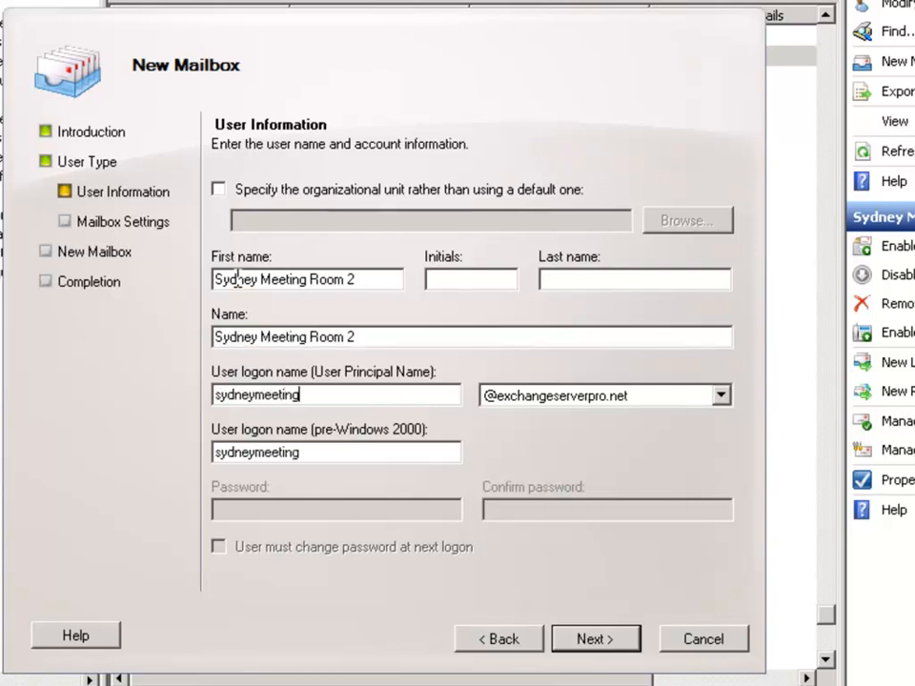
text(room2)
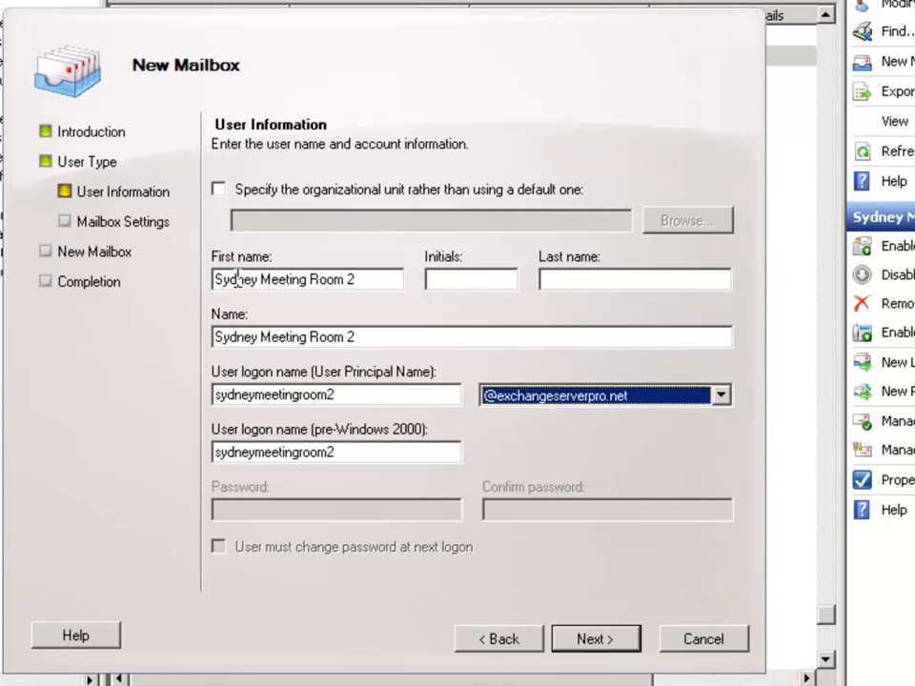
key(Tab)
key(Tab)
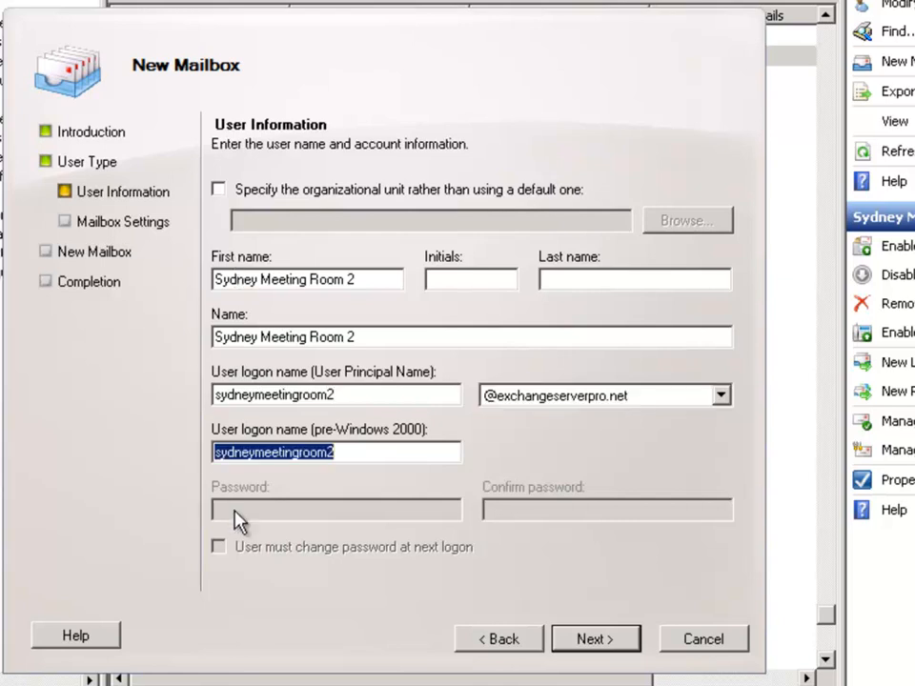
click(366, 454)
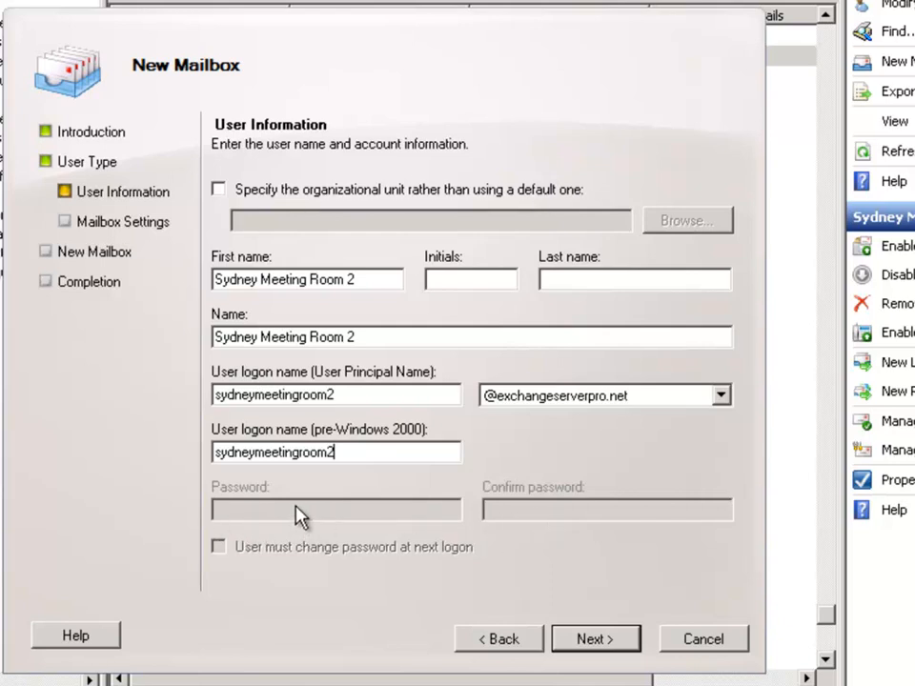
- Finish the wizard to create Sydney Meeting Room 2 and select it in the recipient list
click(600, 640)
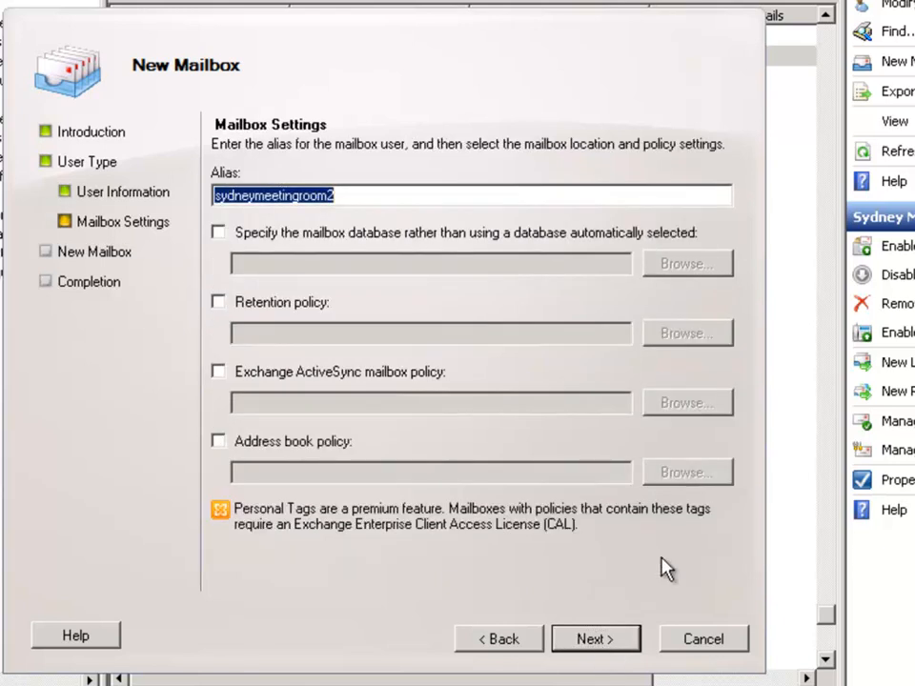
click(589, 639)
click(608, 650)
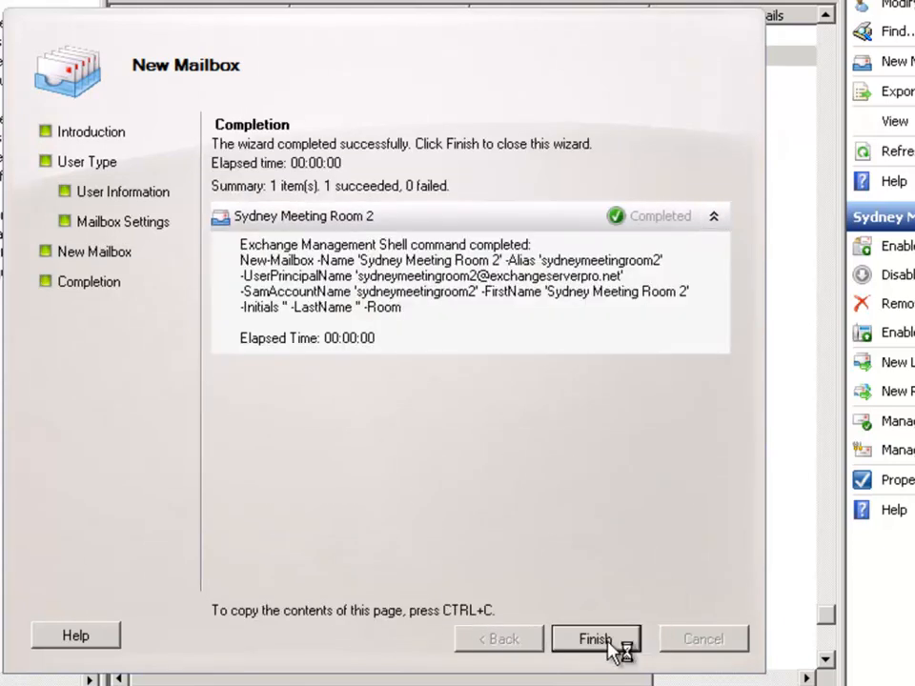
click(598, 641)
key(Down)
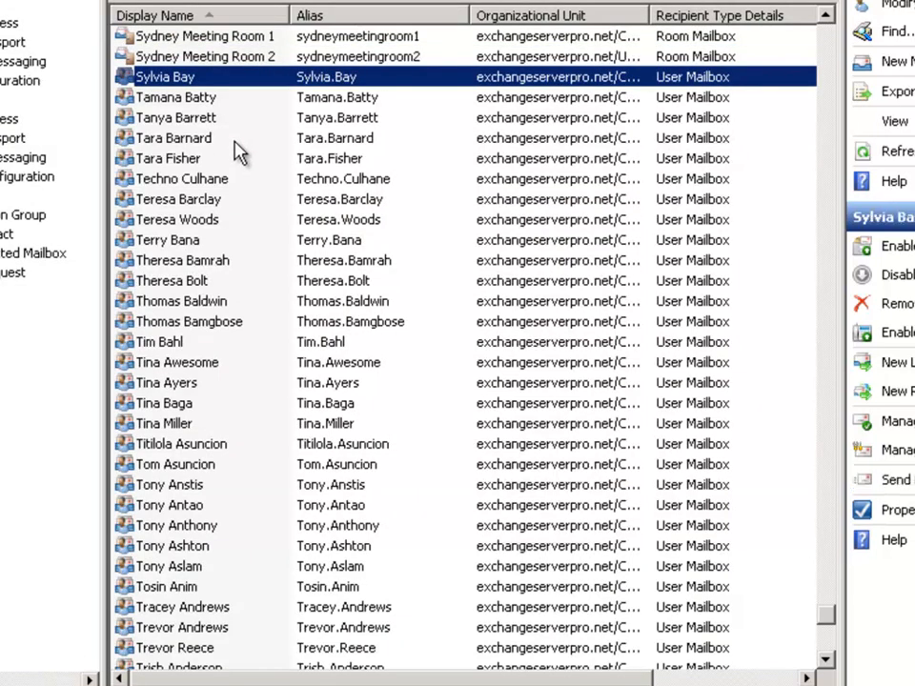
scroll(238, 153, up, 2)
key(Up)
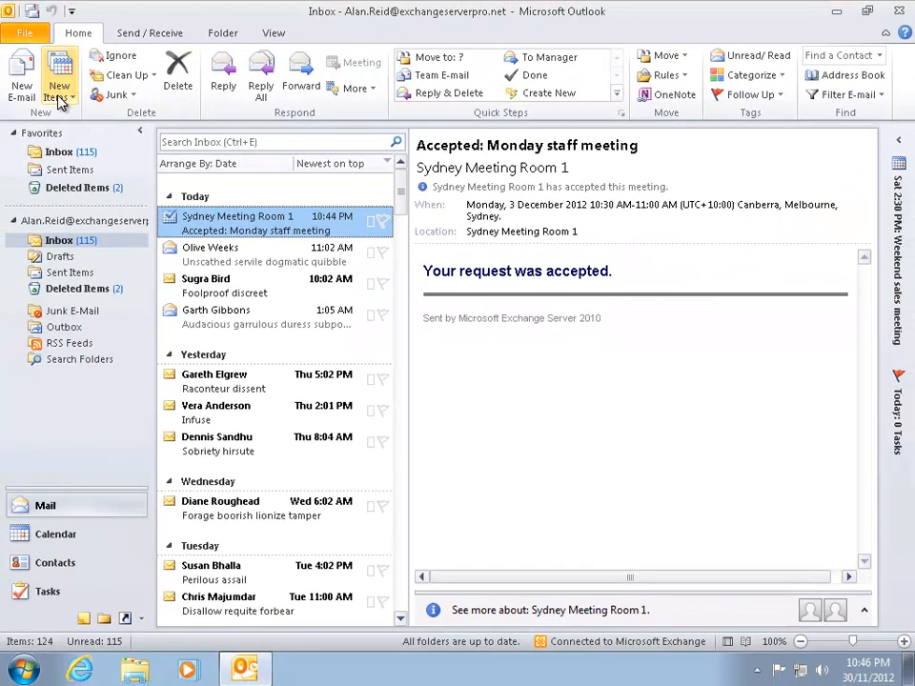
- Start a new meeting request and check that both Sydney rooms appear in the room picker
click(59, 98)
click(89, 157)
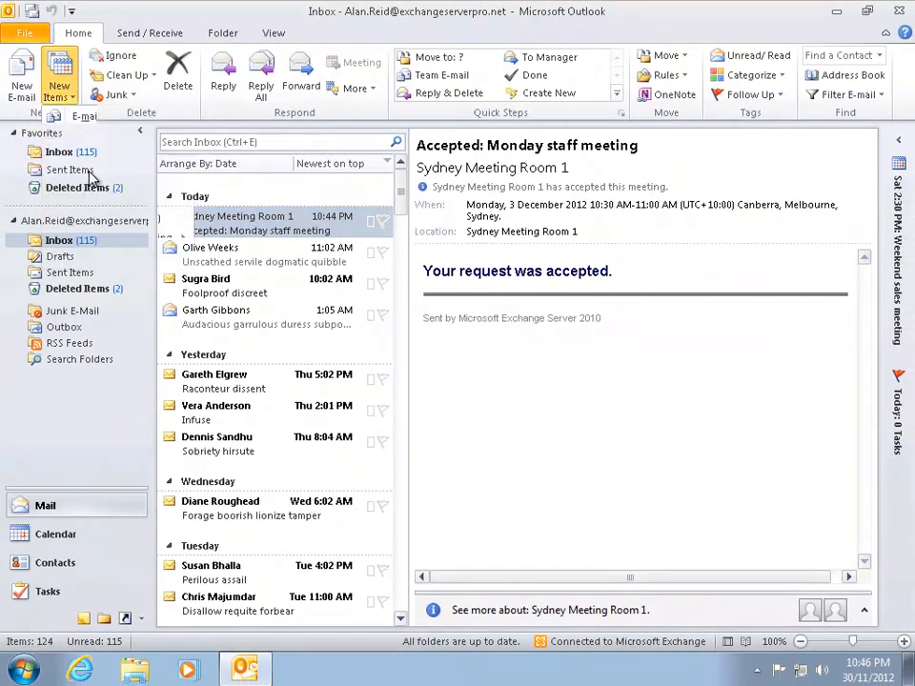
click(541, 242)
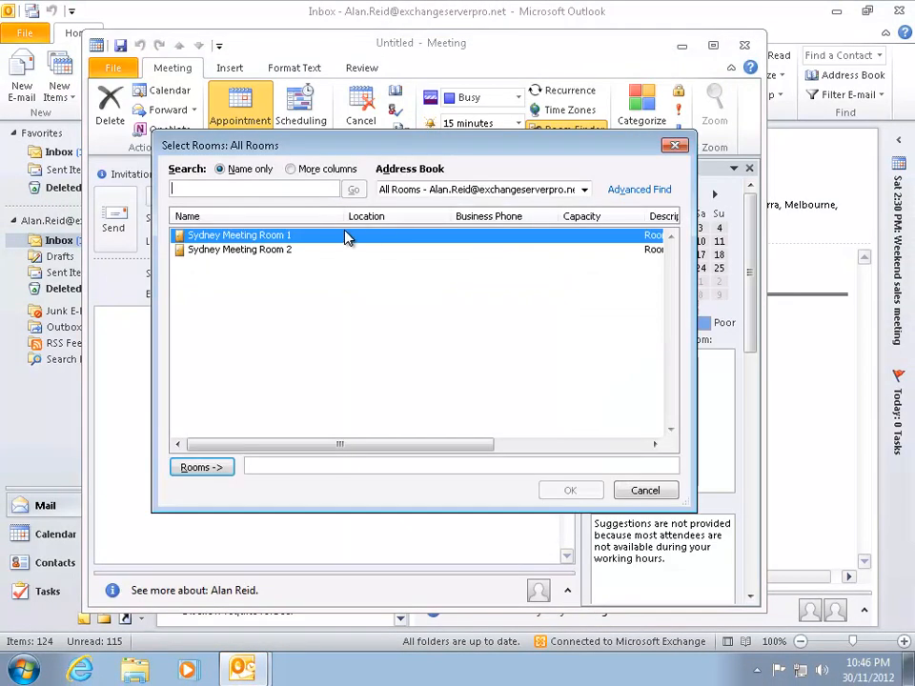
click(250, 251)
click(263, 236)
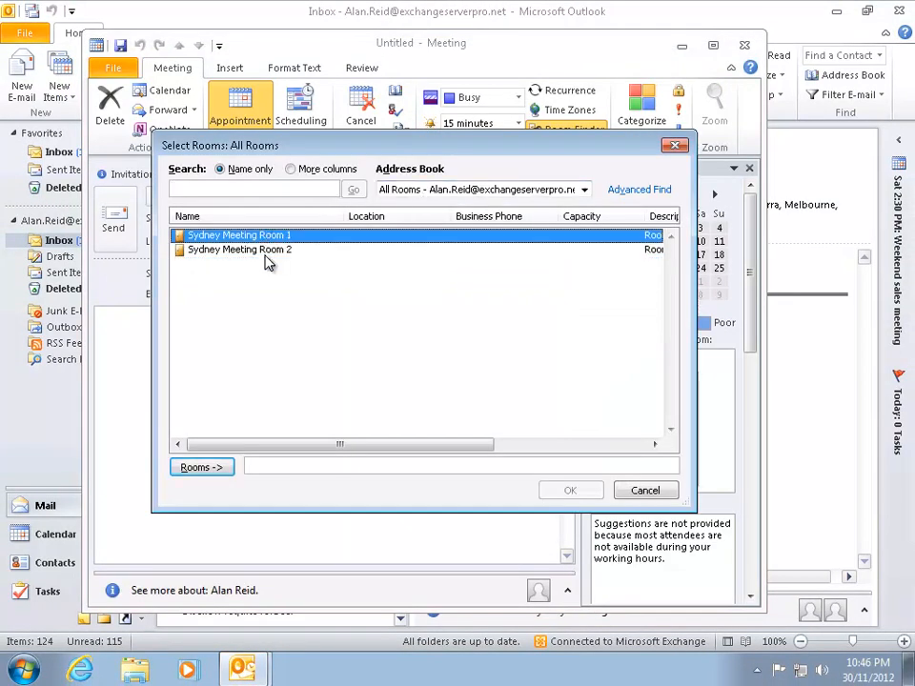
click(644, 491)
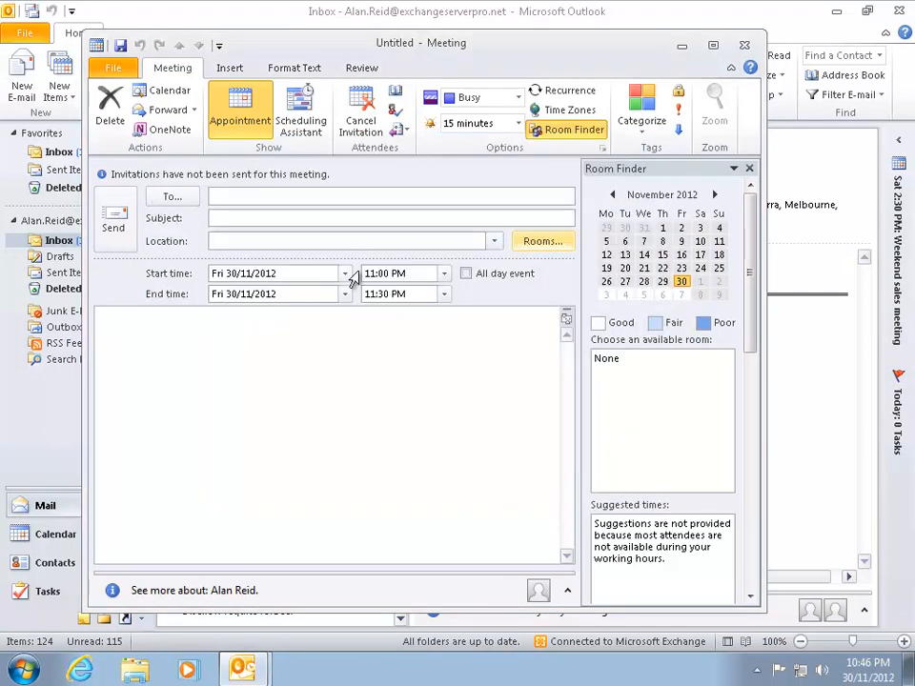
- Set the meeting start to Wednesday 5 December 2012 at 5:30 PM
click(346, 274)
click(333, 298)
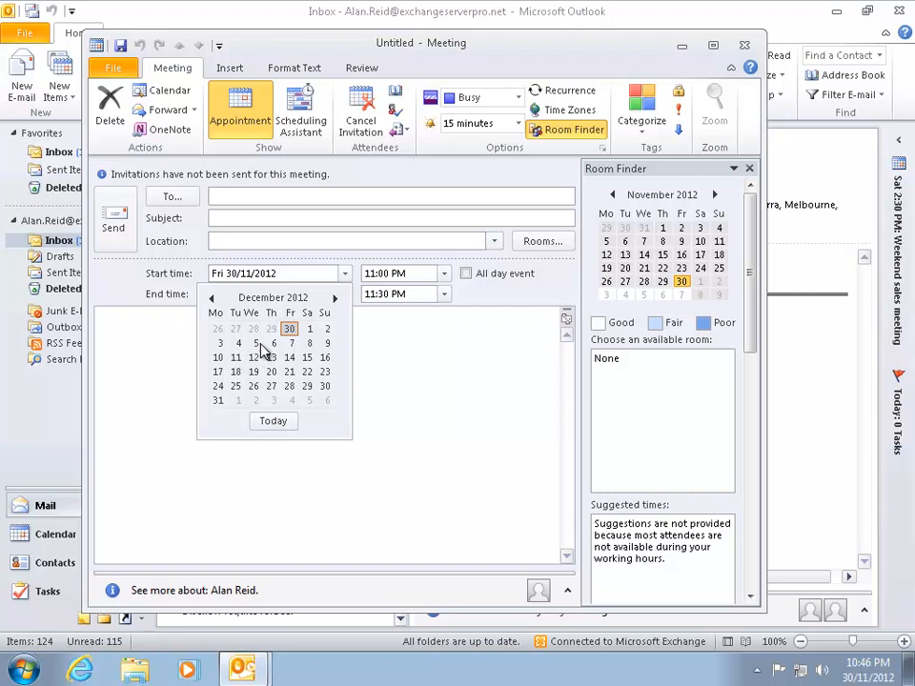
click(256, 344)
click(444, 274)
click(447, 323)
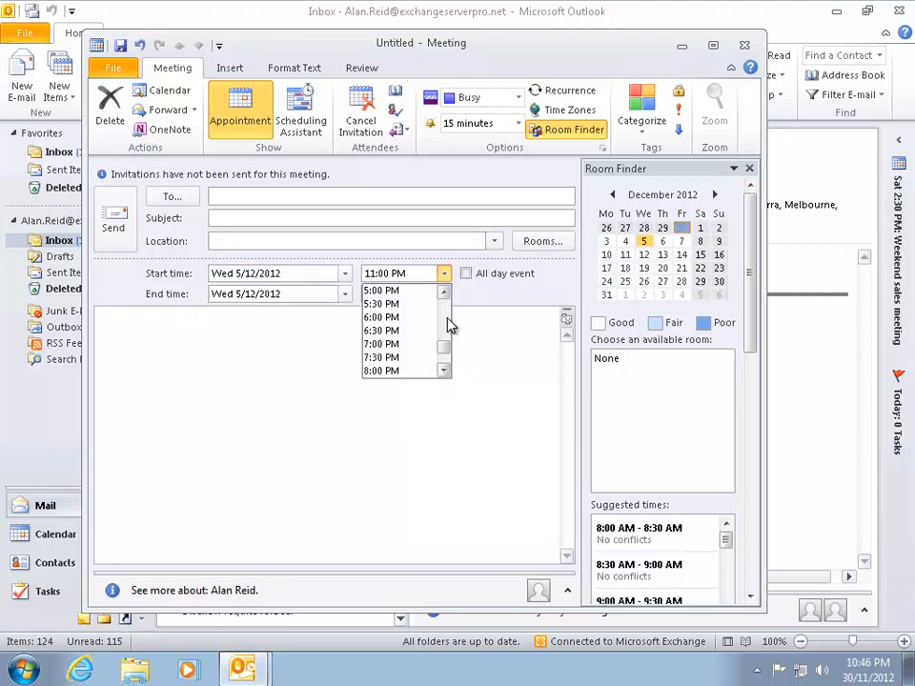
click(379, 306)
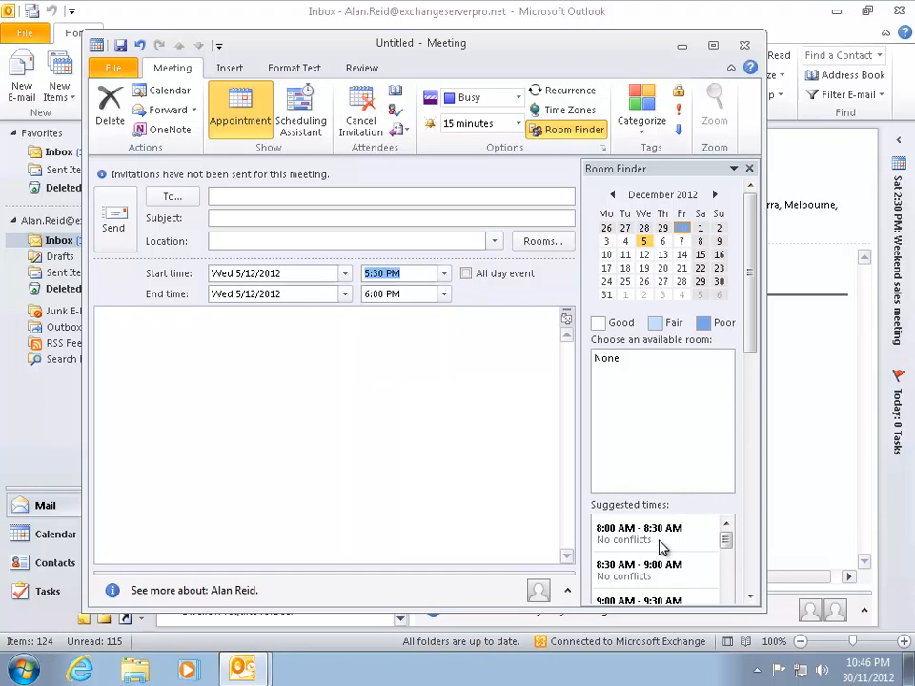
click(447, 403)
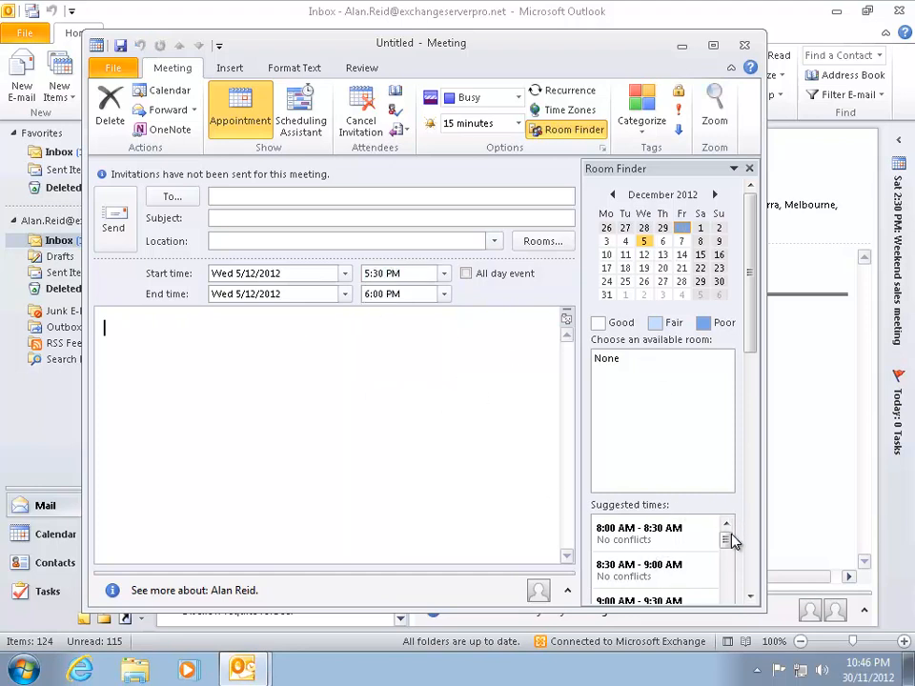
- Book Sydney Meeting Rooms 1 and 2 for the meeting and review their availability in Scheduling Assistant
drag(727, 551, 726, 587)
click(542, 241)
shift+click(268, 250)
click(219, 468)
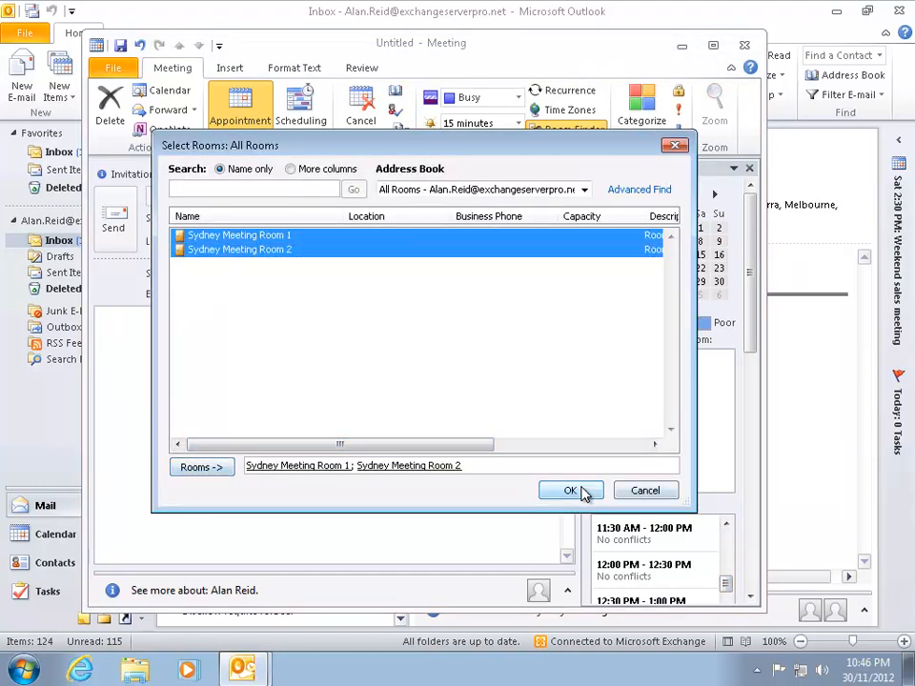
click(571, 491)
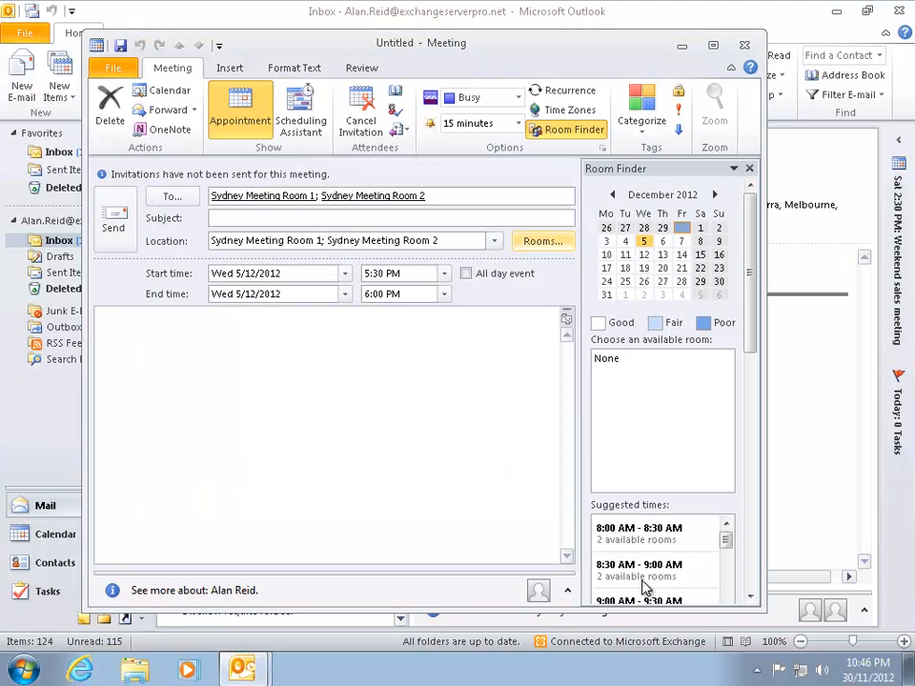
click(300, 109)
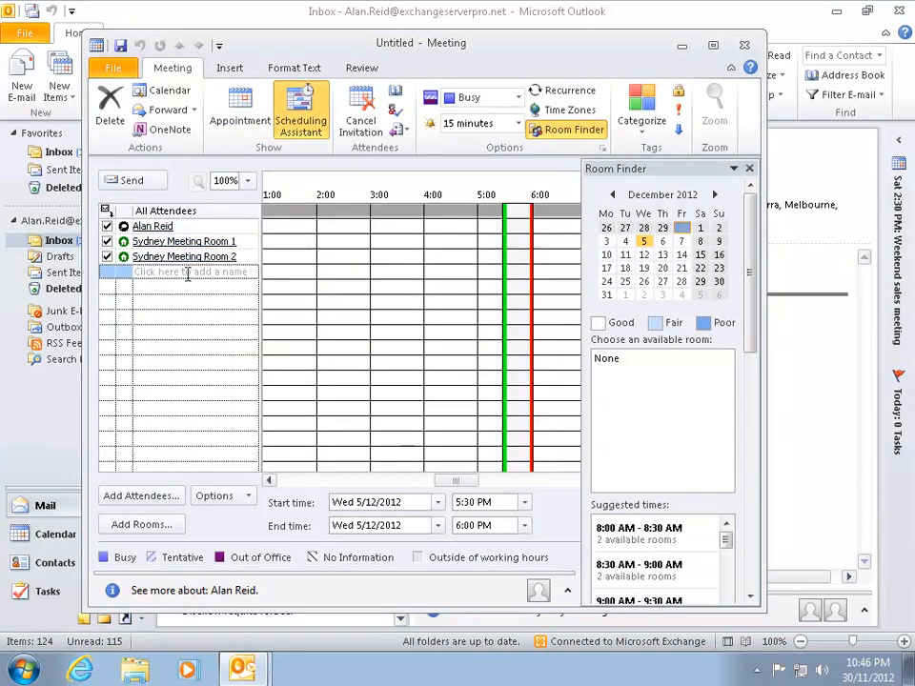
click(241, 107)
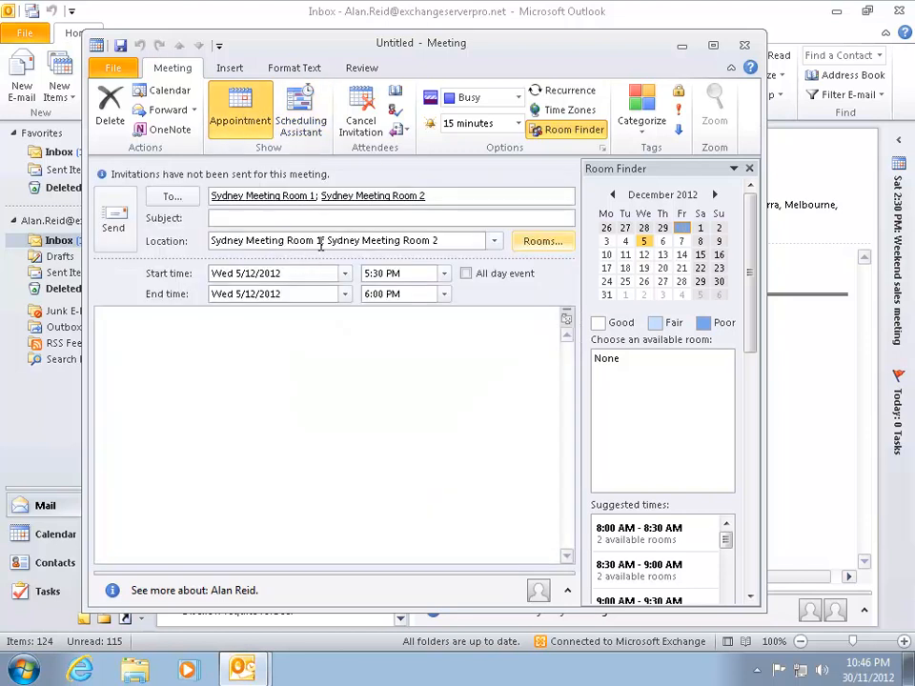
- Remove Sydney Meeting Room 2 from the location and attendees, then close the meeting
triple_click(447, 242)
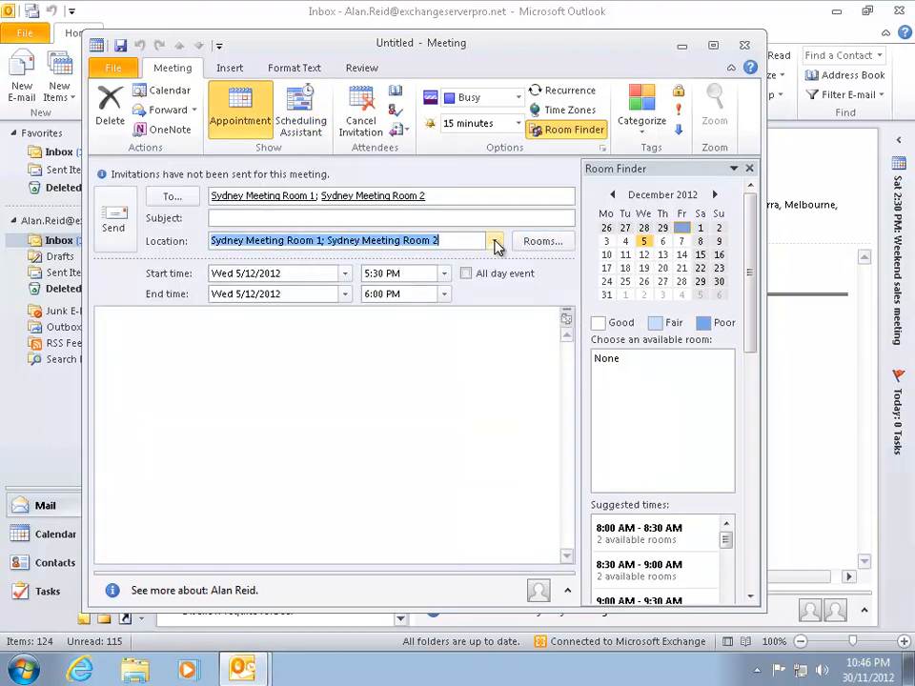
key(Delete)
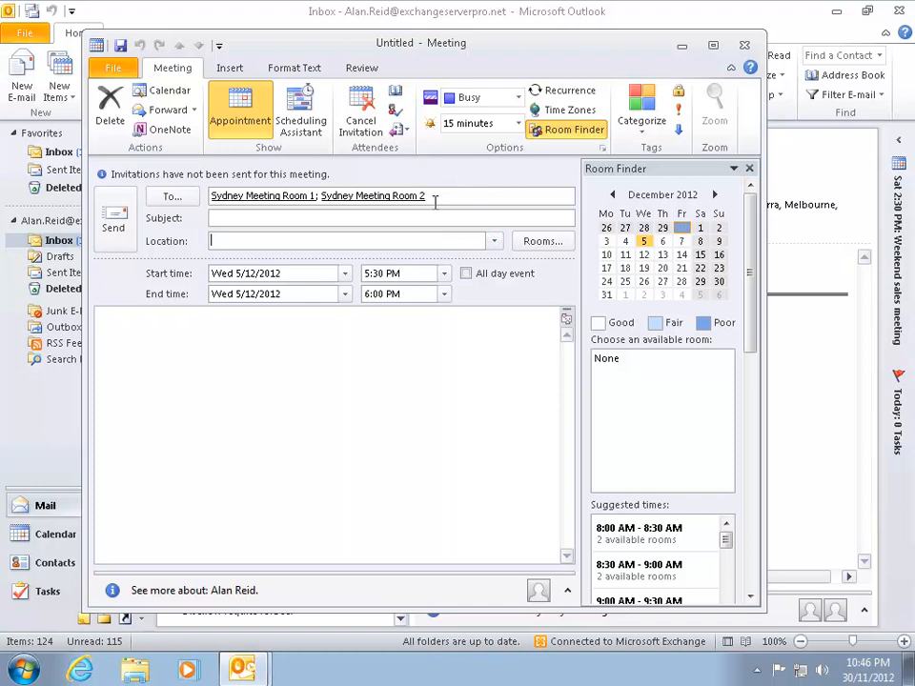
key(BackSpace)
key(BackSpace)
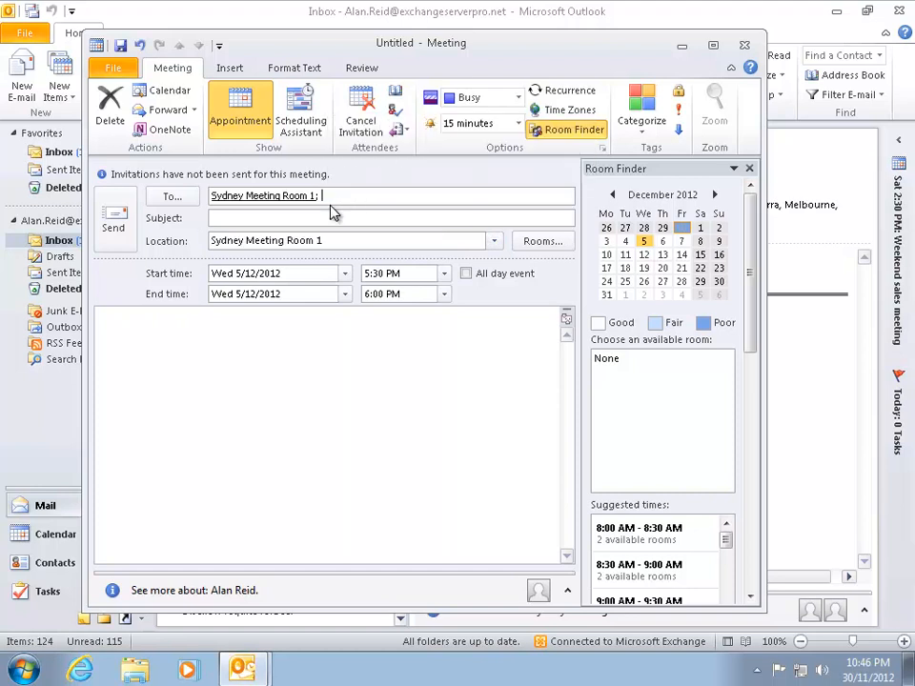
click(154, 372)
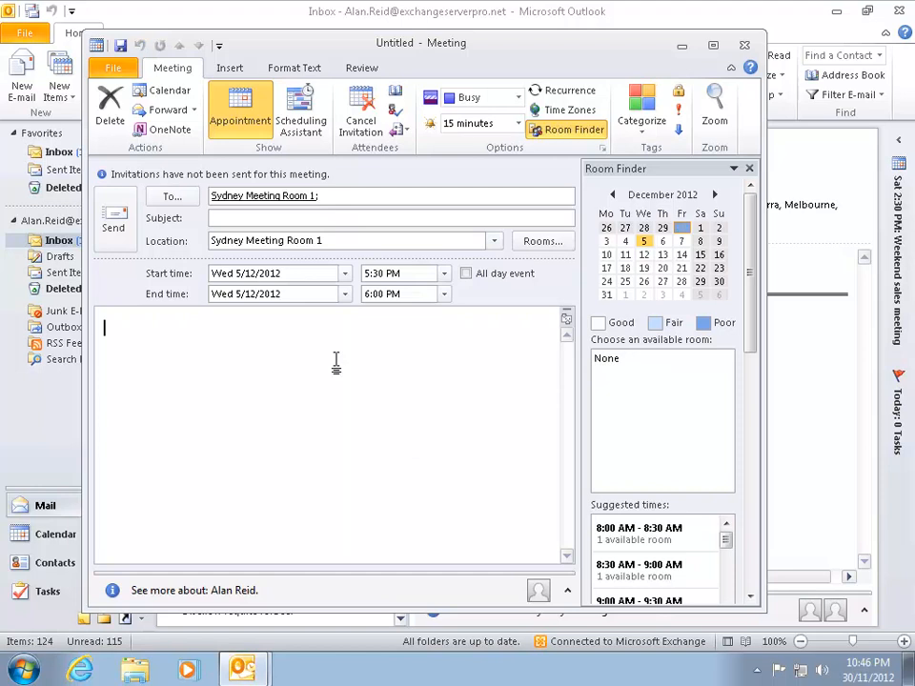
key(Escape)
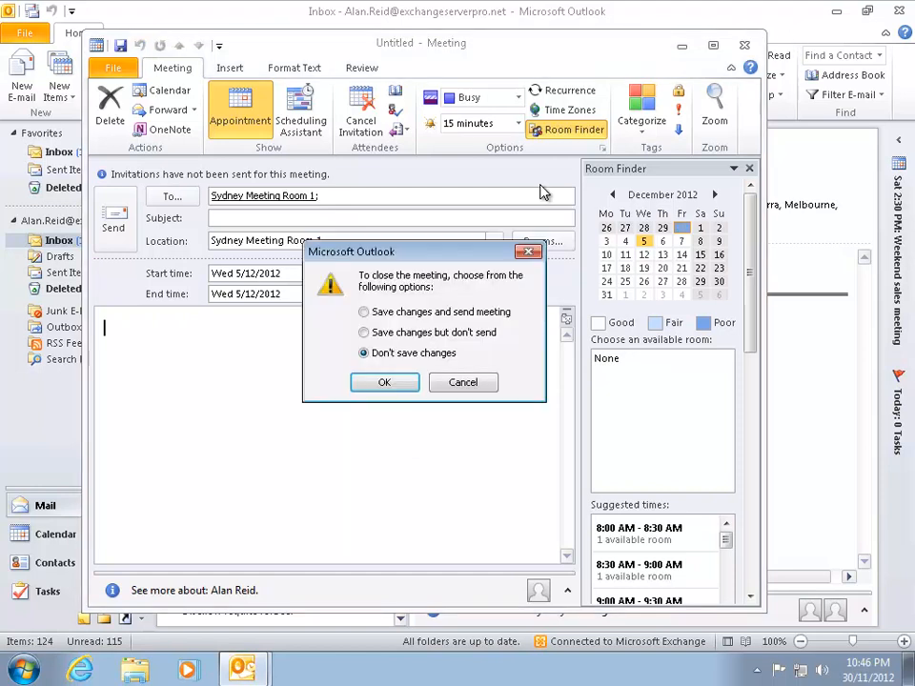
- Choose 'Don't save changes' to discard the draft meeting
click(393, 390)
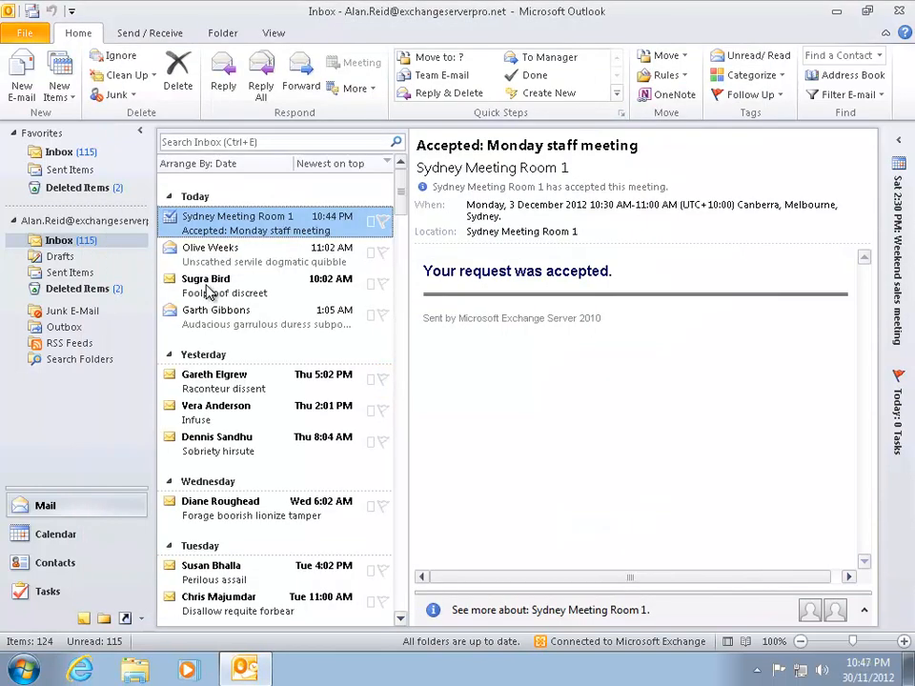